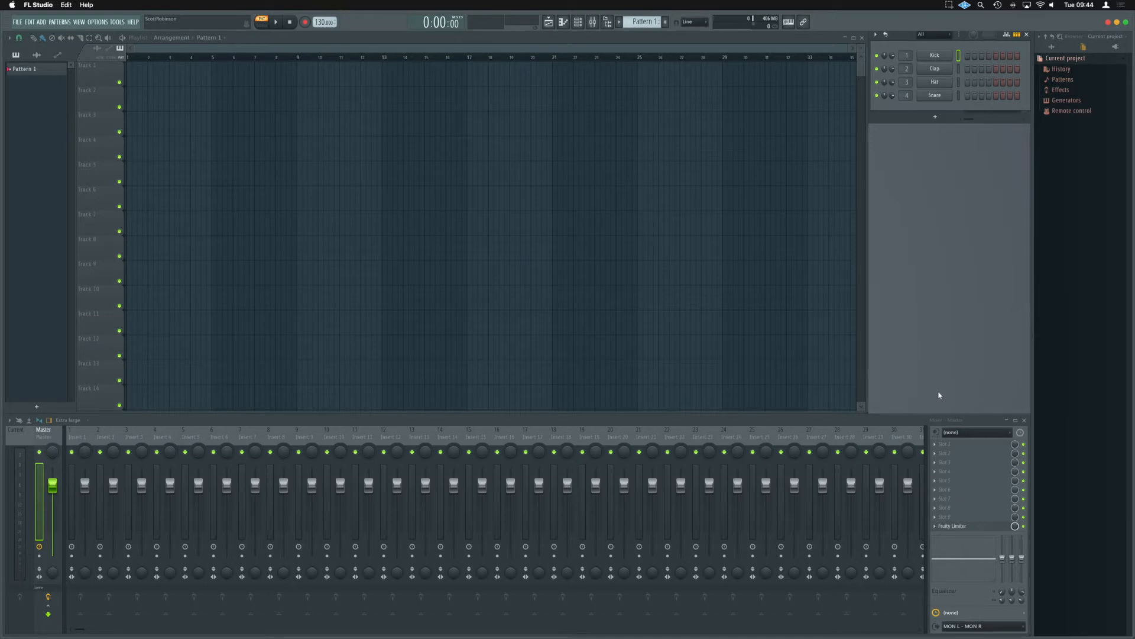
Switch to Finder's Downloads folder and open FAT Installer - Mac FULL VERSION.pkg with Installer, allowing the unidentified developer's package
{"action": "mouse_move", "coordinate": [915, 626]}
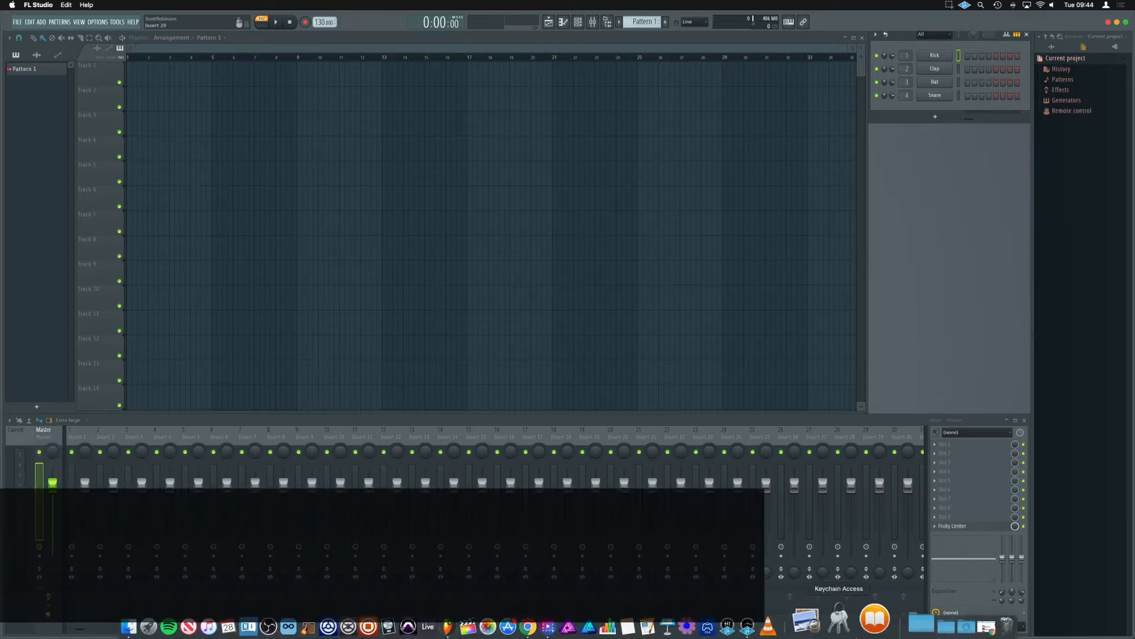
{"action": "left_click", "coordinate": [937, 622]}
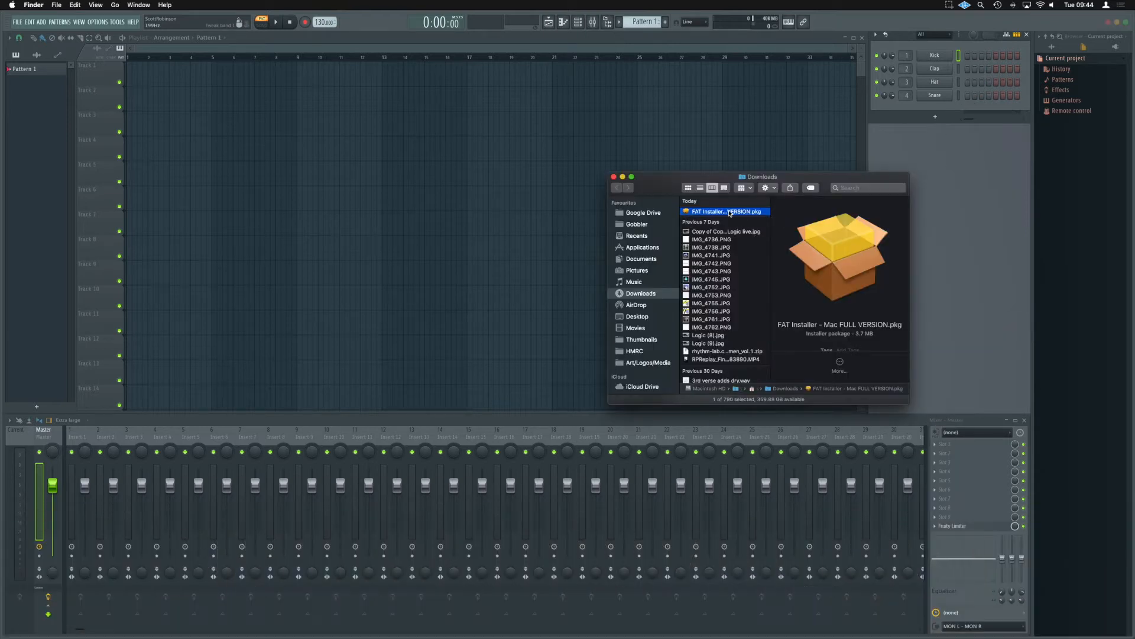
{"action": "right_click", "coordinate": [729, 212]}
{"action": "mouse_move", "coordinate": [751, 225]}
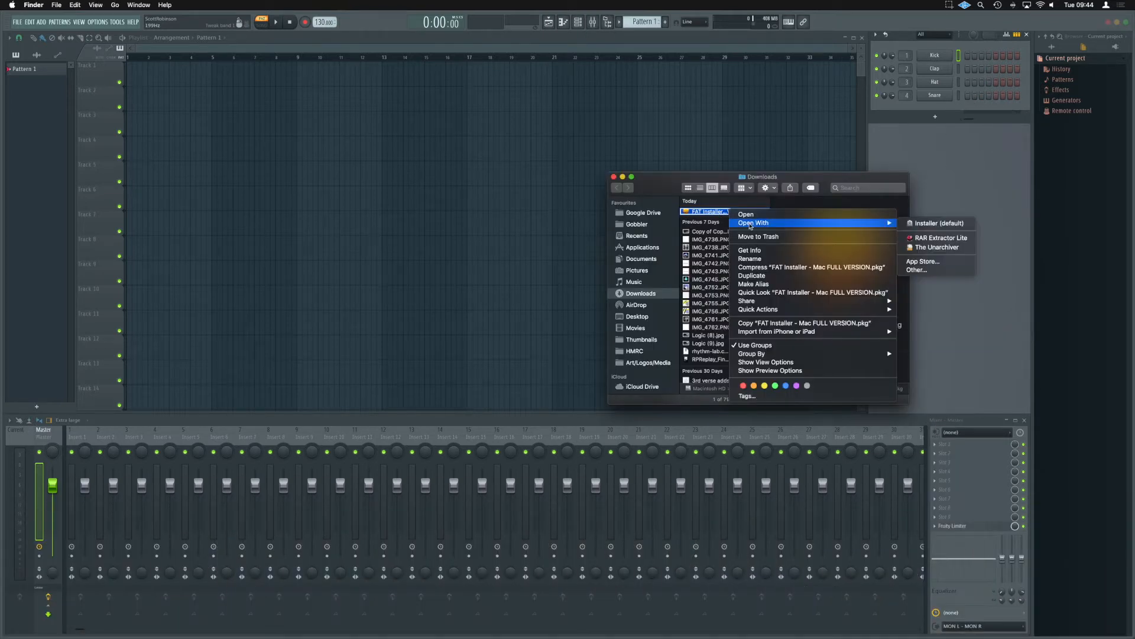
{"action": "left_click", "coordinate": [945, 227]}
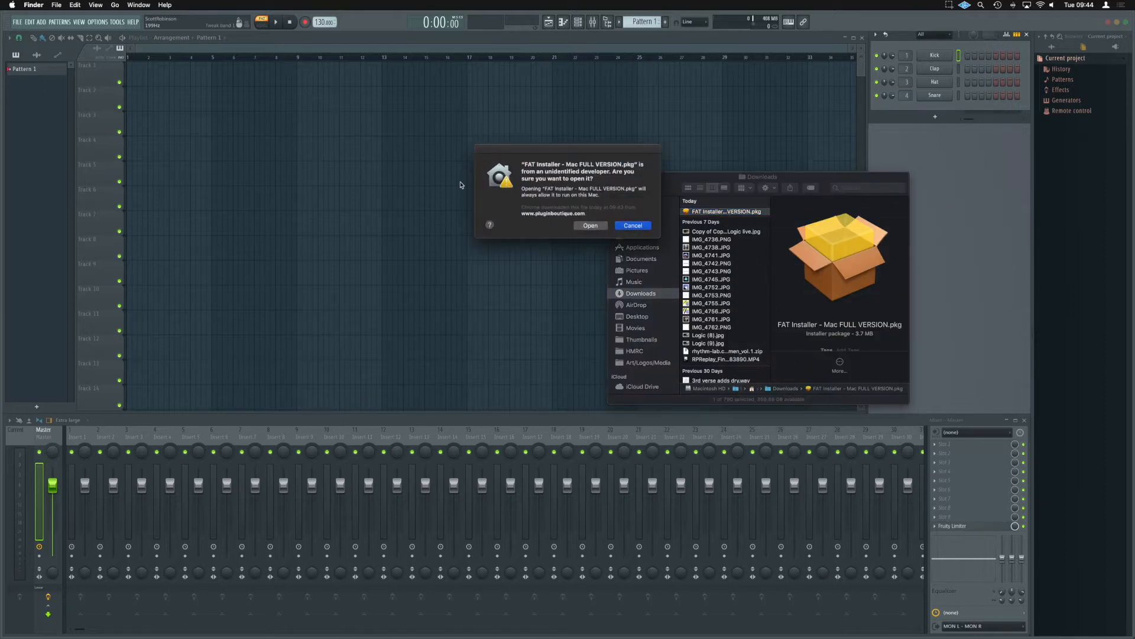
{"action": "left_click", "coordinate": [586, 226]}
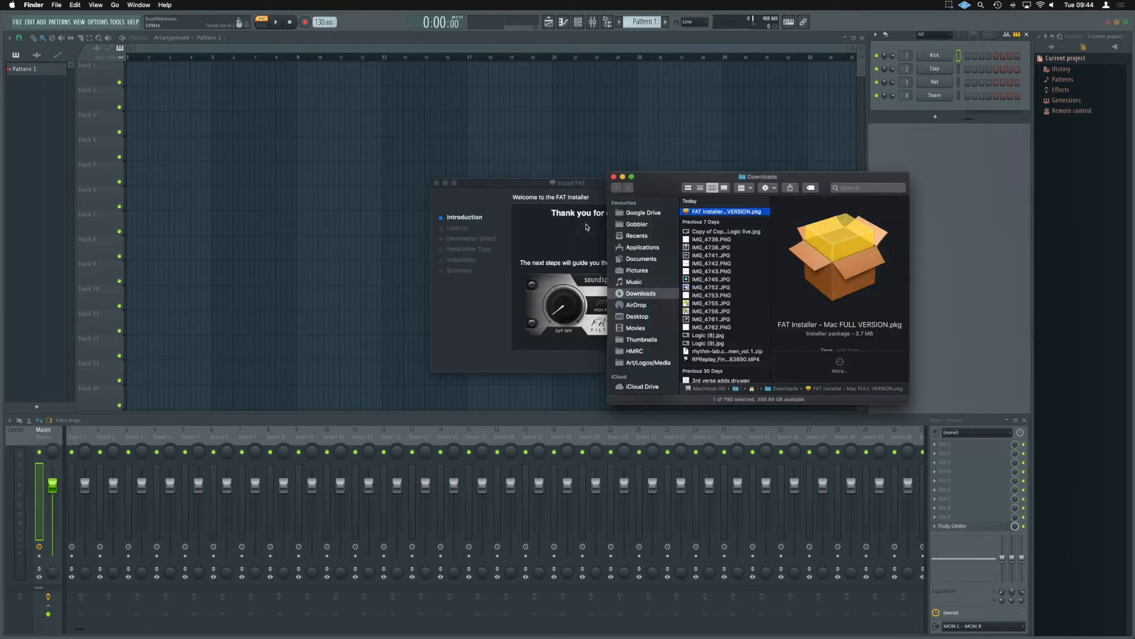
Close the Downloads window, accept the FAT licence agreement and run the standard installation on Macintosh HD
{"action": "left_click", "coordinate": [614, 176]}
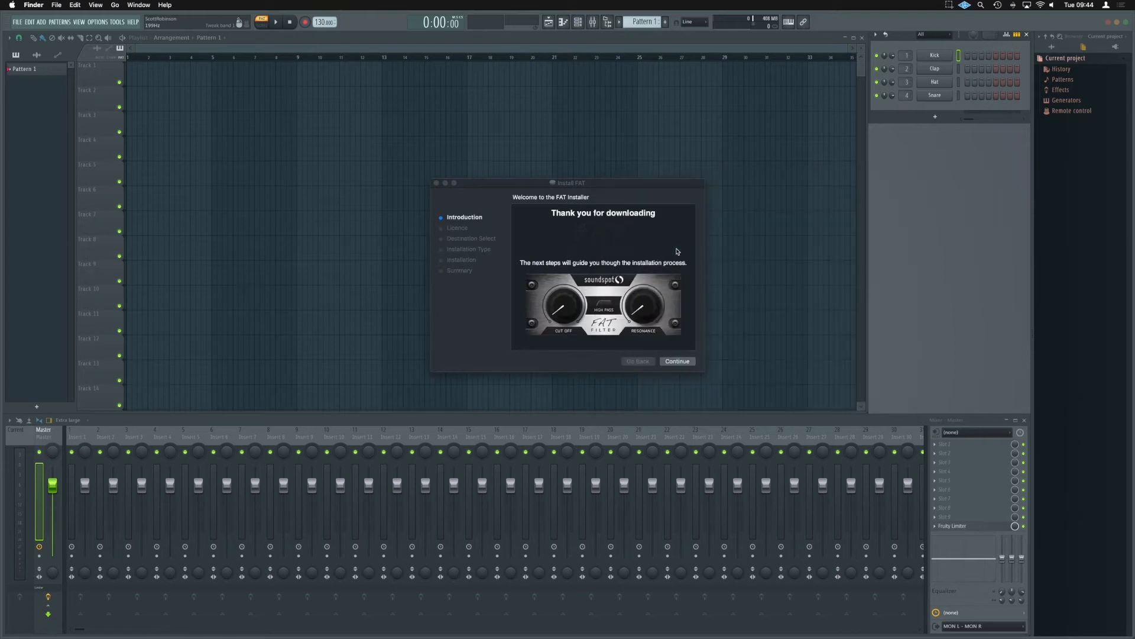
{"action": "left_click", "coordinate": [677, 360]}
{"action": "scroll", "coordinate": [628, 277], "scroll_direction": "down", "scroll_amount": 15}
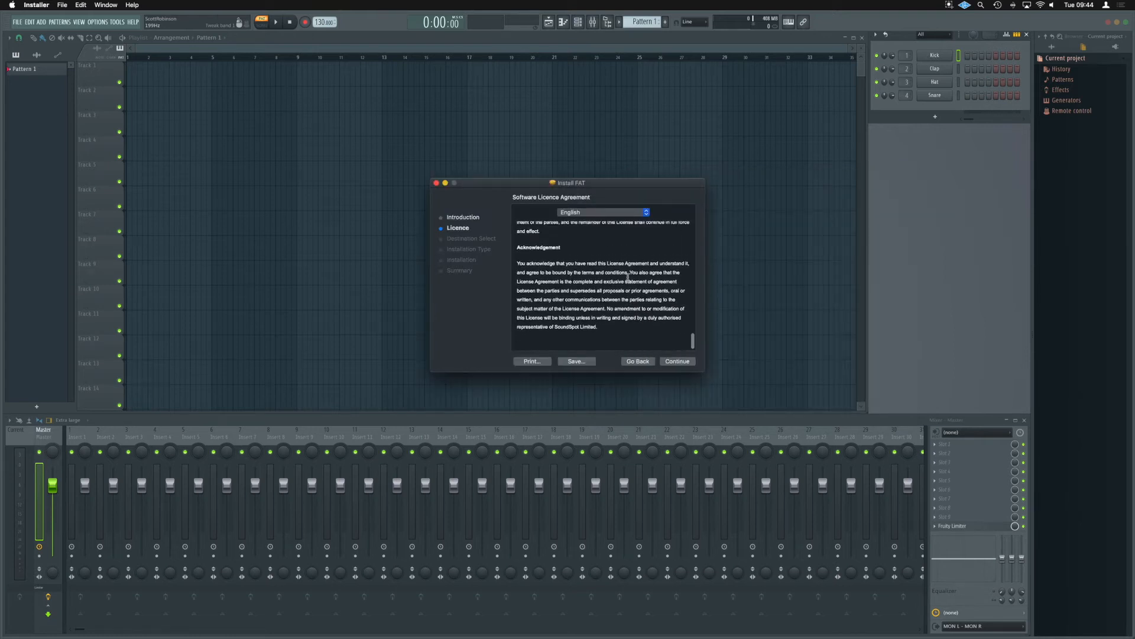
{"action": "left_click", "coordinate": [678, 361]}
{"action": "left_click", "coordinate": [654, 254]}
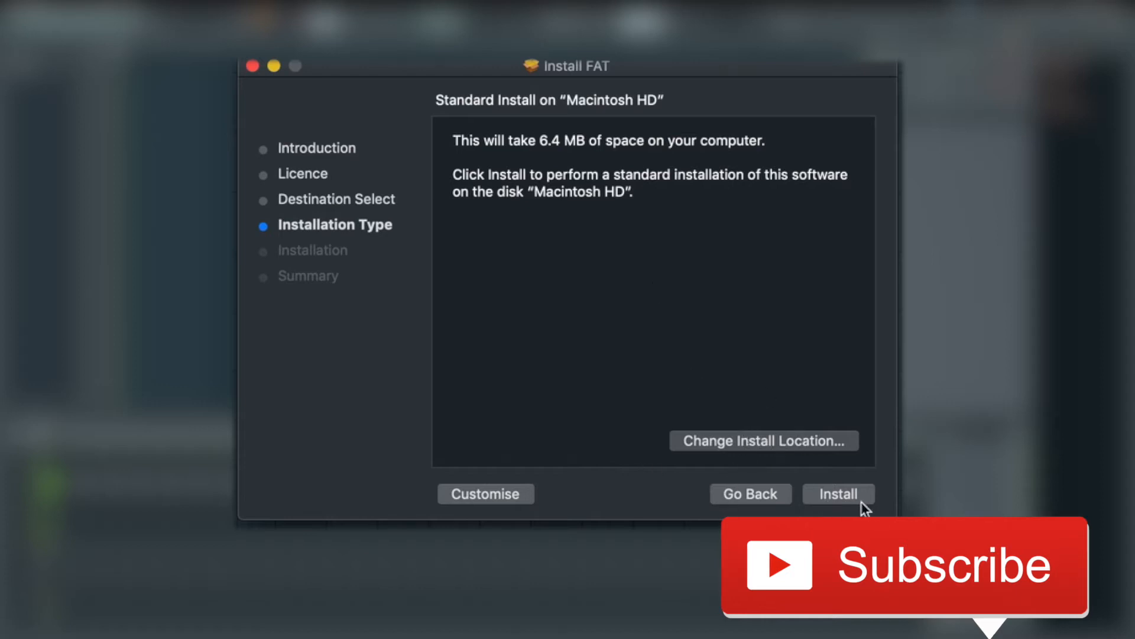
{"action": "left_click", "coordinate": [844, 499]}
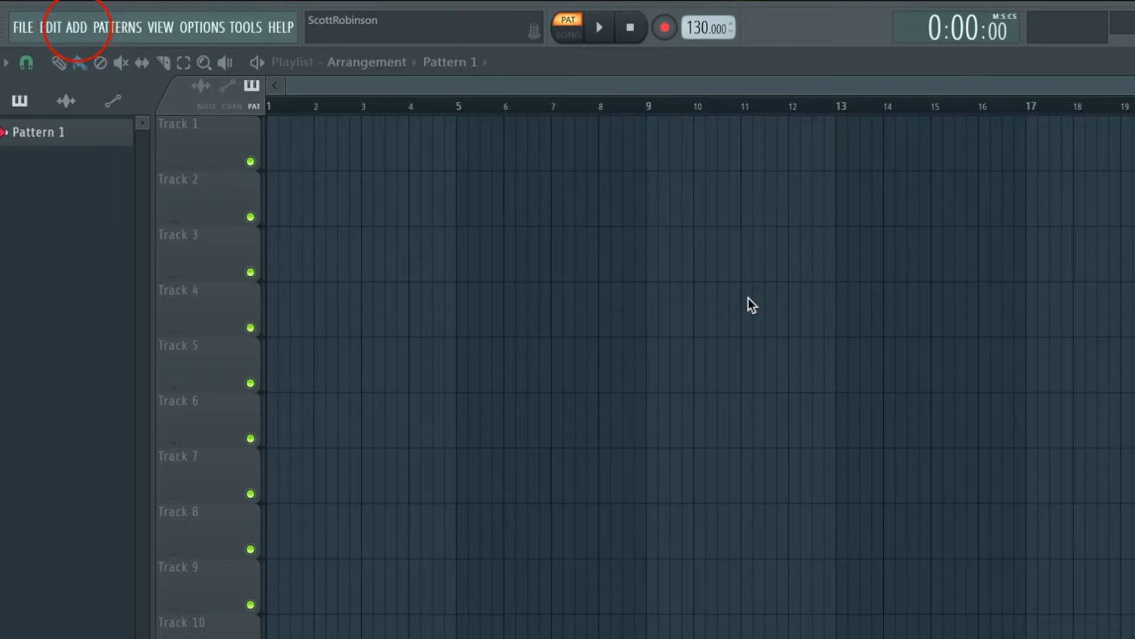
Browse the full list of generator plugins and open the plugin manager from it
{"action": "left_click", "coordinate": [82, 35]}
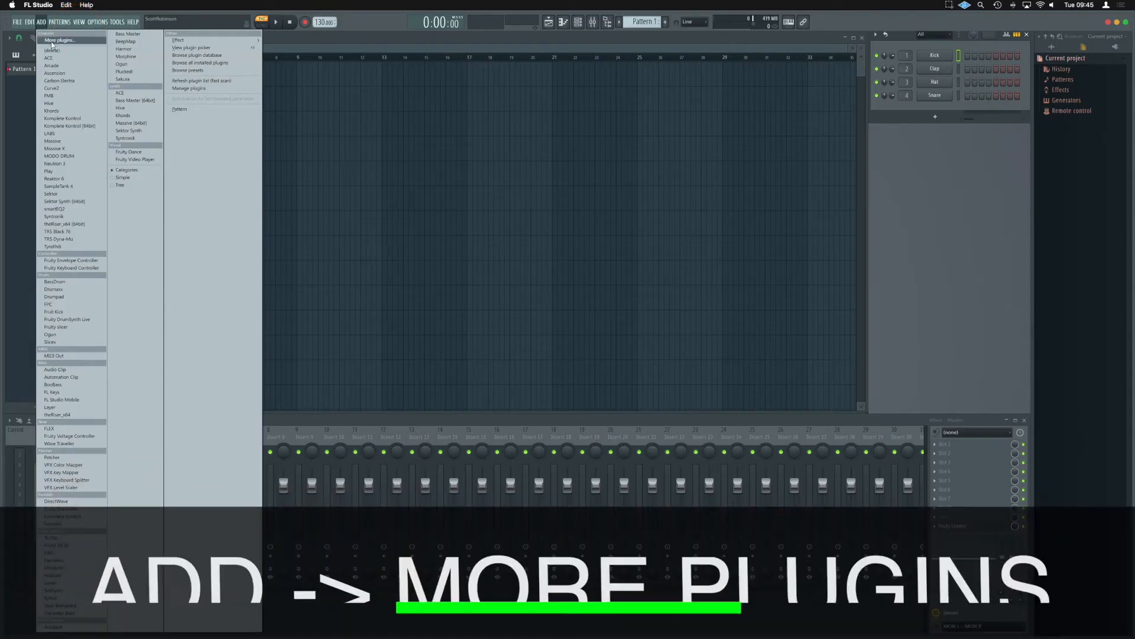
{"action": "left_click", "coordinate": [54, 41]}
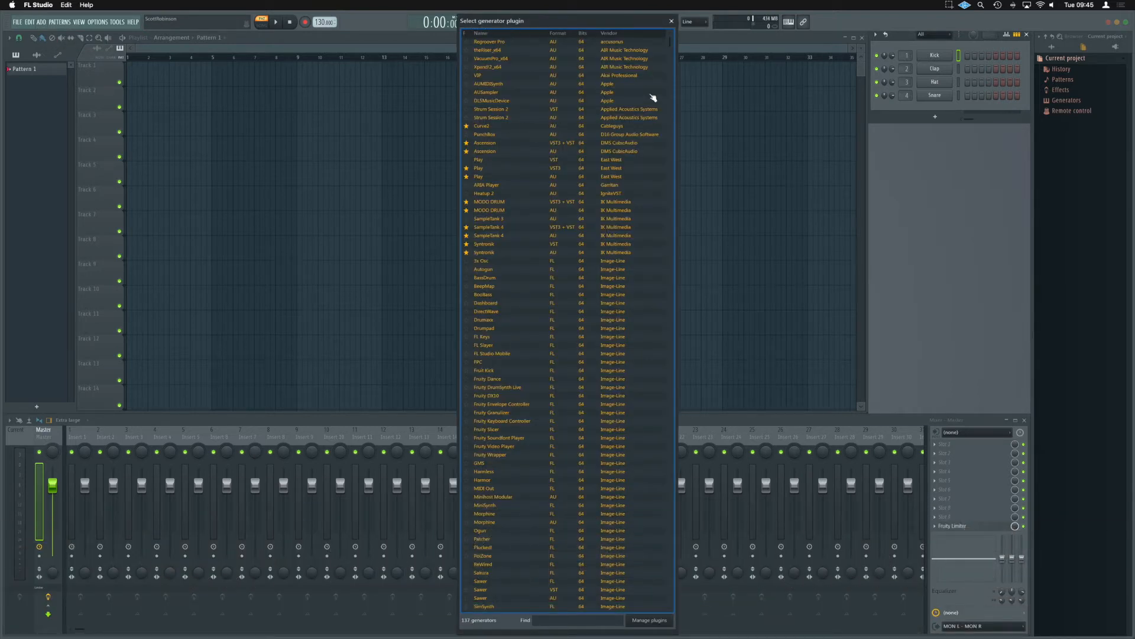
{"action": "left_click", "coordinate": [562, 624]}
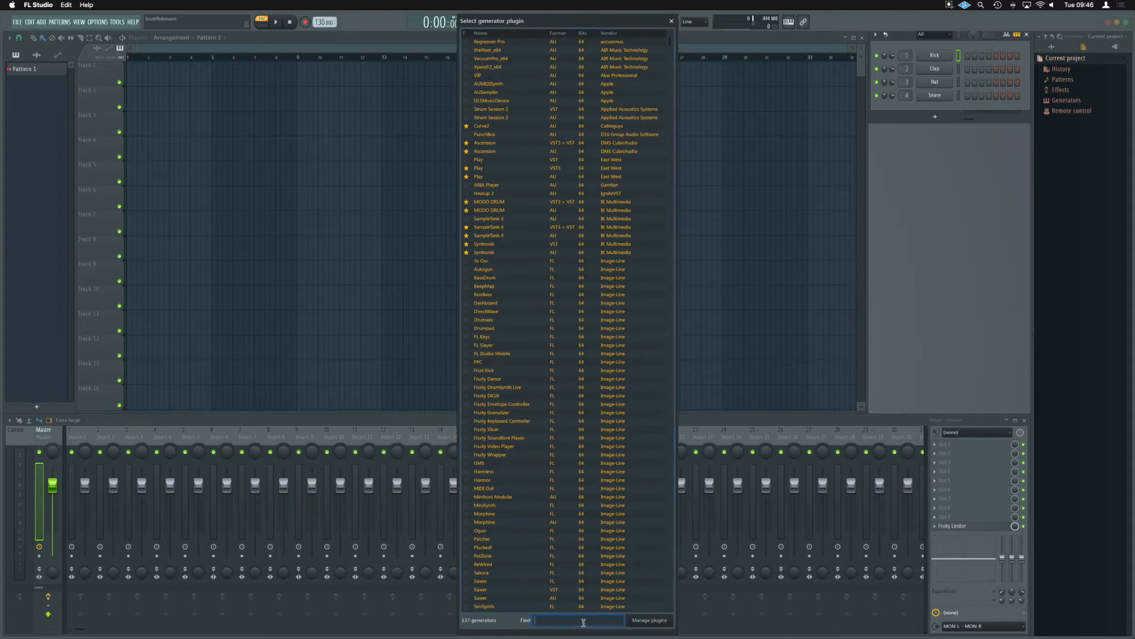
{"action": "scroll", "coordinate": [627, 404], "scroll_direction": "down", "scroll_amount": 12}
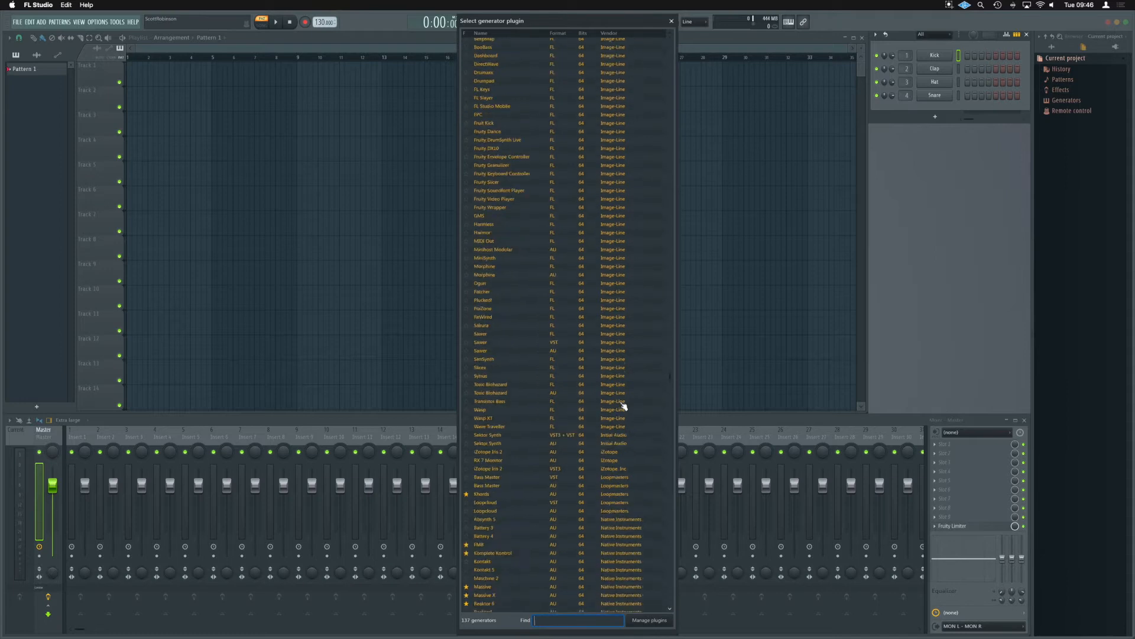
{"action": "scroll", "coordinate": [624, 407], "scroll_direction": "up", "scroll_amount": 12}
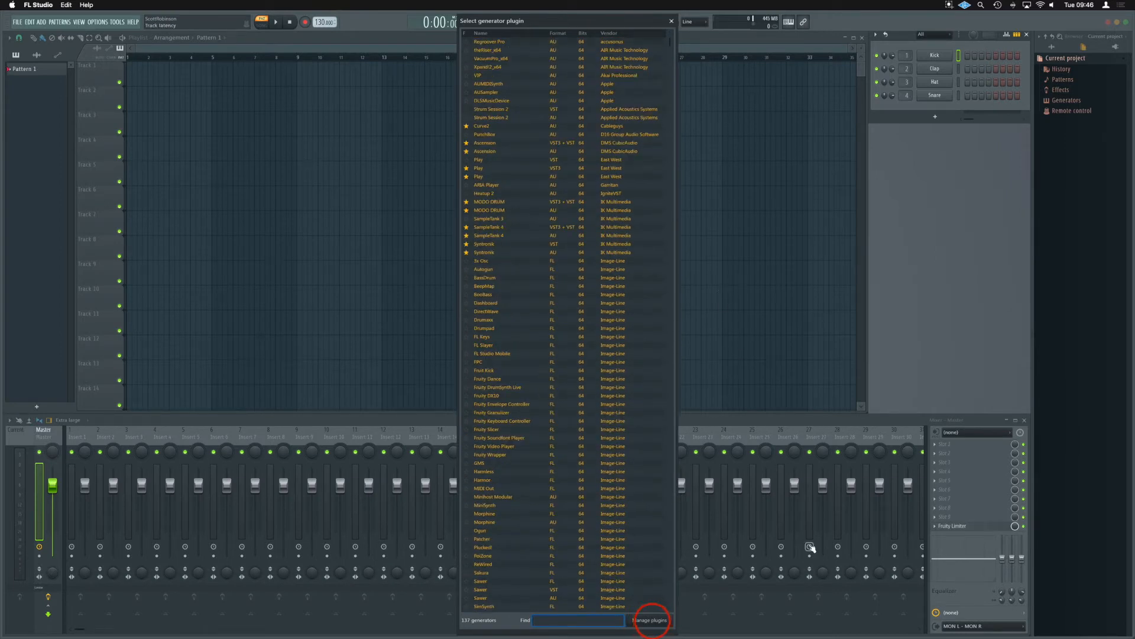
{"action": "left_click", "coordinate": [652, 624]}
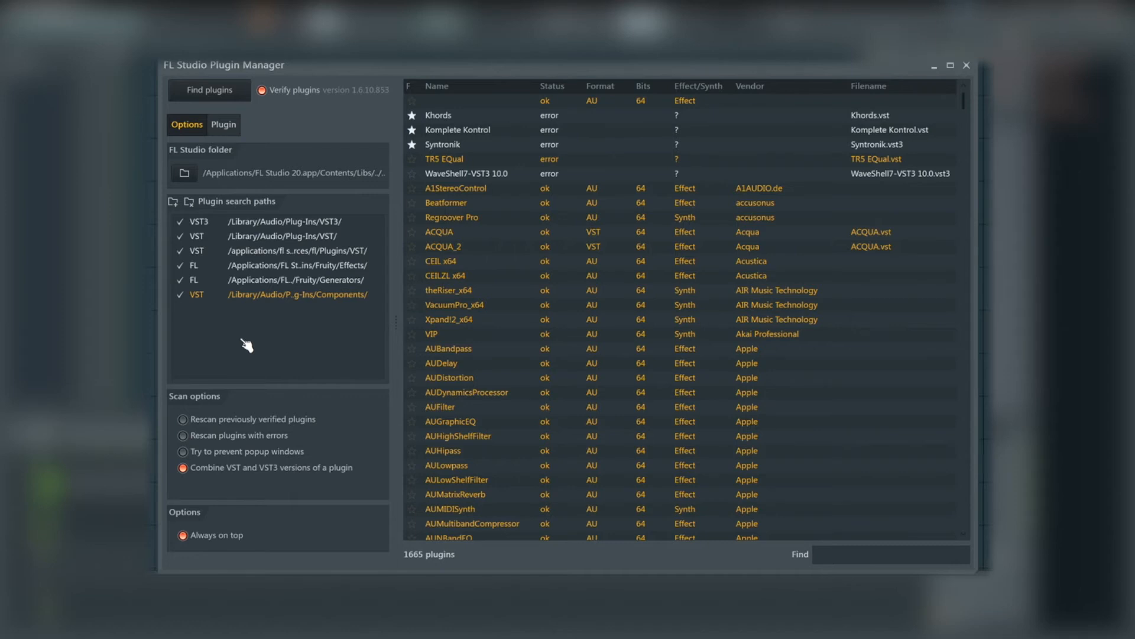
Scan for new plugins with Verify plugins off and Try to prevent popup windows on
{"action": "left_click", "coordinate": [262, 90]}
{"action": "left_click", "coordinate": [183, 452]}
{"action": "left_click", "coordinate": [216, 95]}
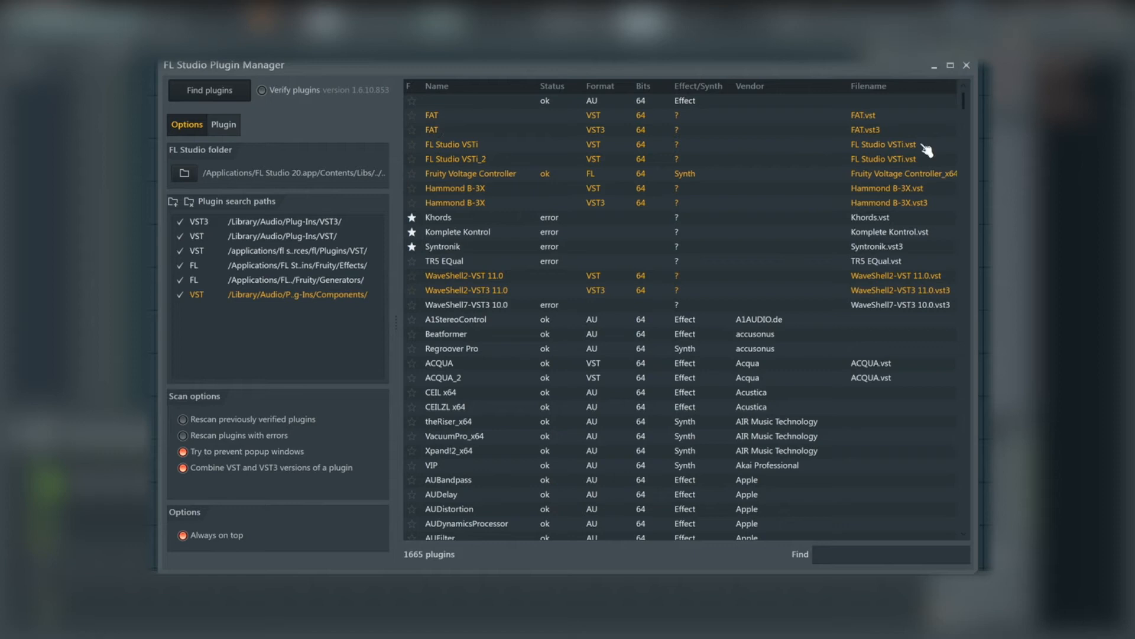
Mark both the VST and VST3 versions of FAT as favorites in the plugin manager
{"action": "left_click", "coordinate": [414, 130]}
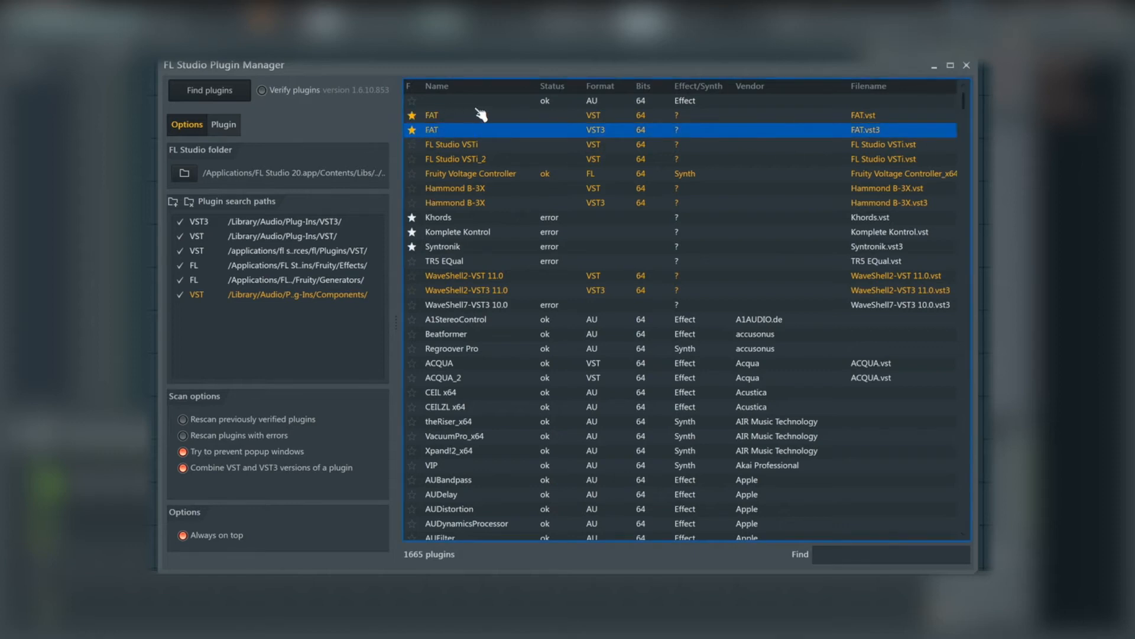
{"action": "left_click", "coordinate": [413, 132]}
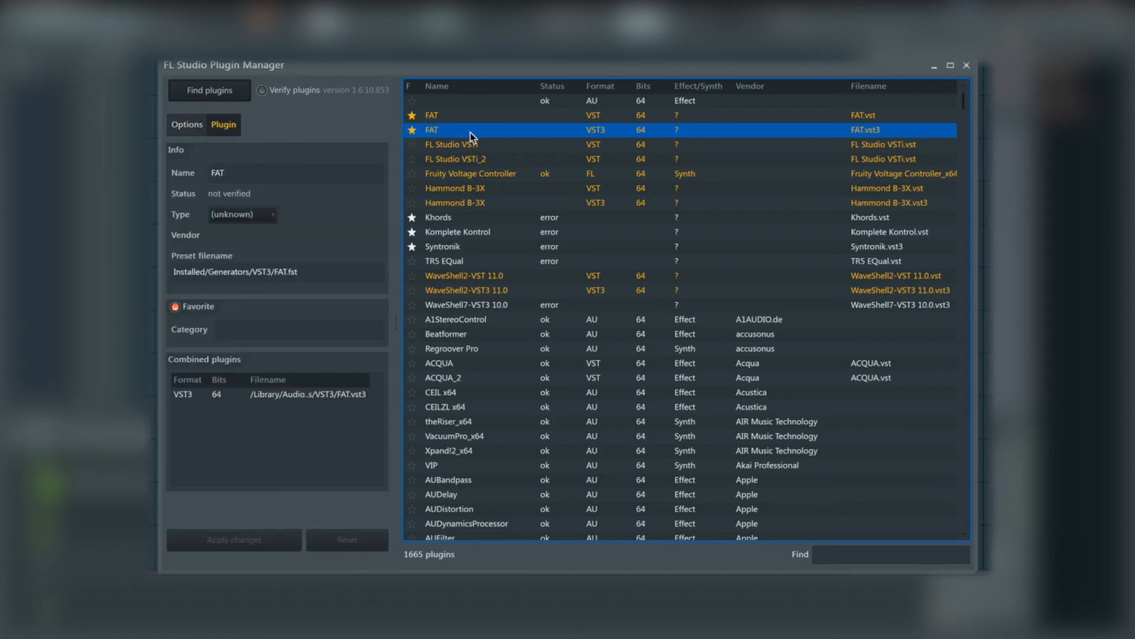
Rename the VST3 version of FAT to FAT Filter in its plugin details and apply the change
{"action": "left_click", "coordinate": [191, 129]}
{"action": "left_click", "coordinate": [224, 126]}
{"action": "left_click", "coordinate": [269, 165]}
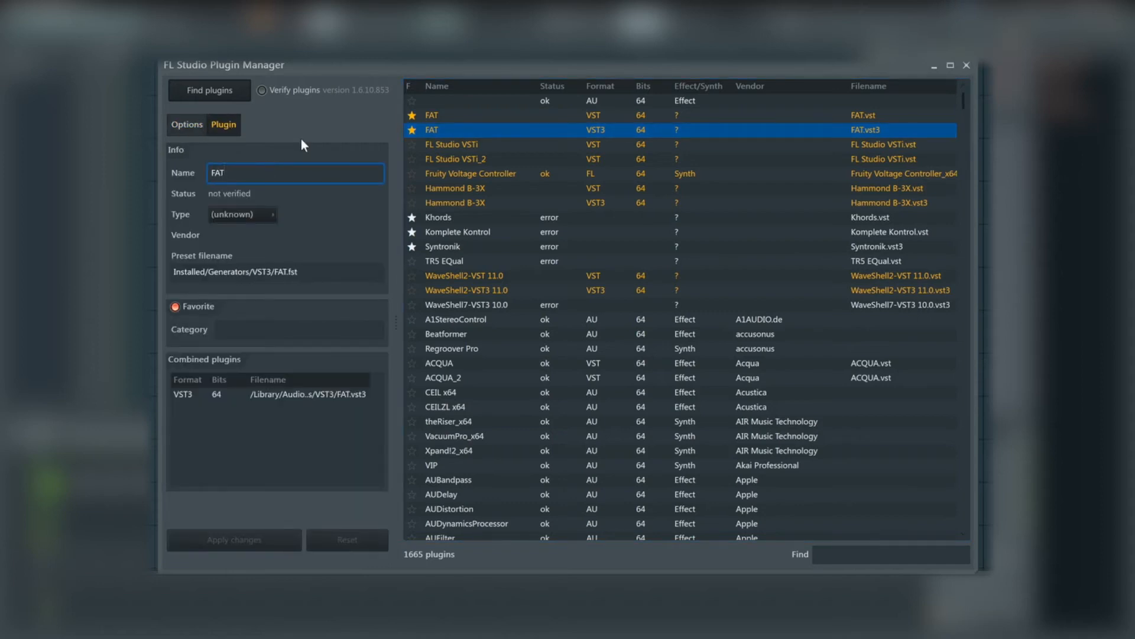
{"action": "type", "text": "Filter"}
{"action": "left_click", "coordinate": [271, 540]}
Rename the VST version of FAT to FAT Filter and close the plugin manager
{"action": "left_click", "coordinate": [458, 117]}
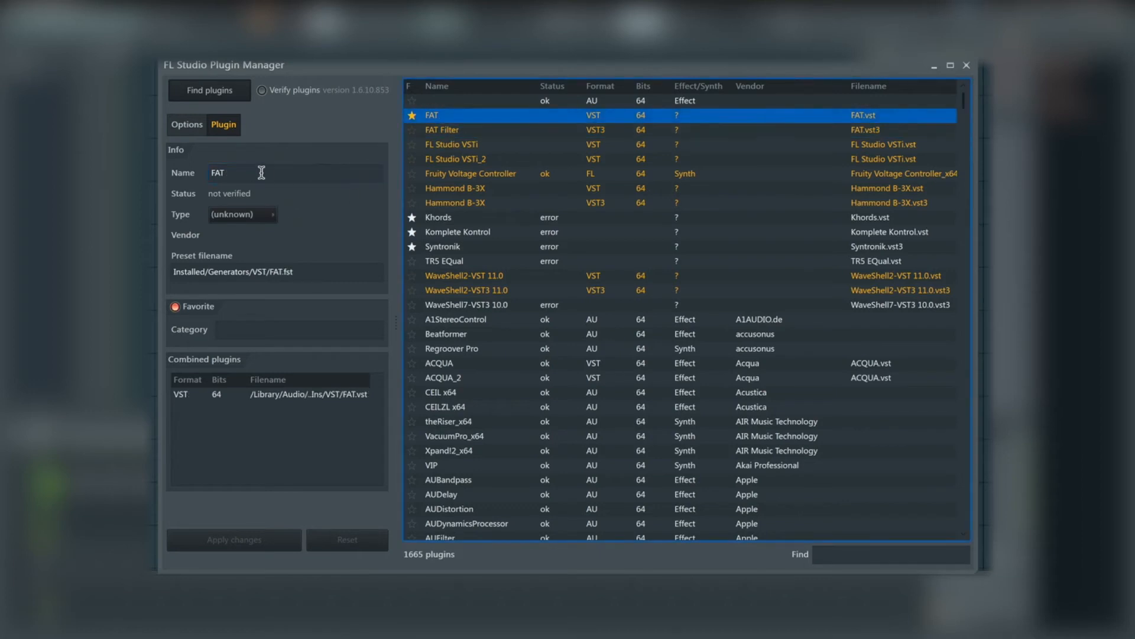
{"action": "type", "text": "Filter"}
{"action": "key", "text": "Return"}
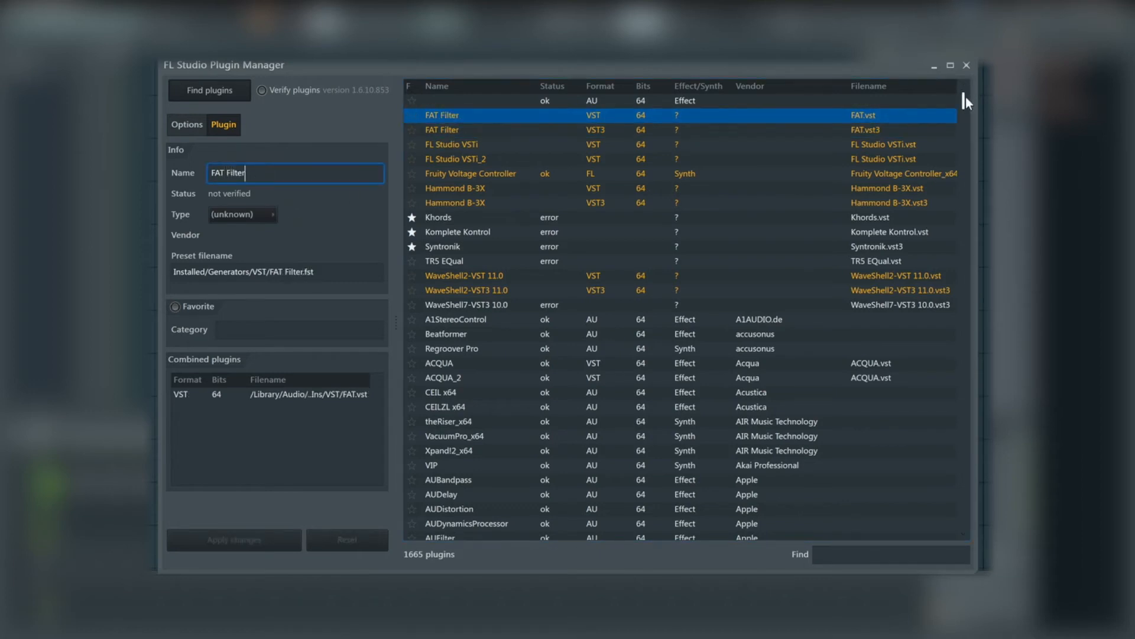
{"action": "left_click", "coordinate": [967, 65]}
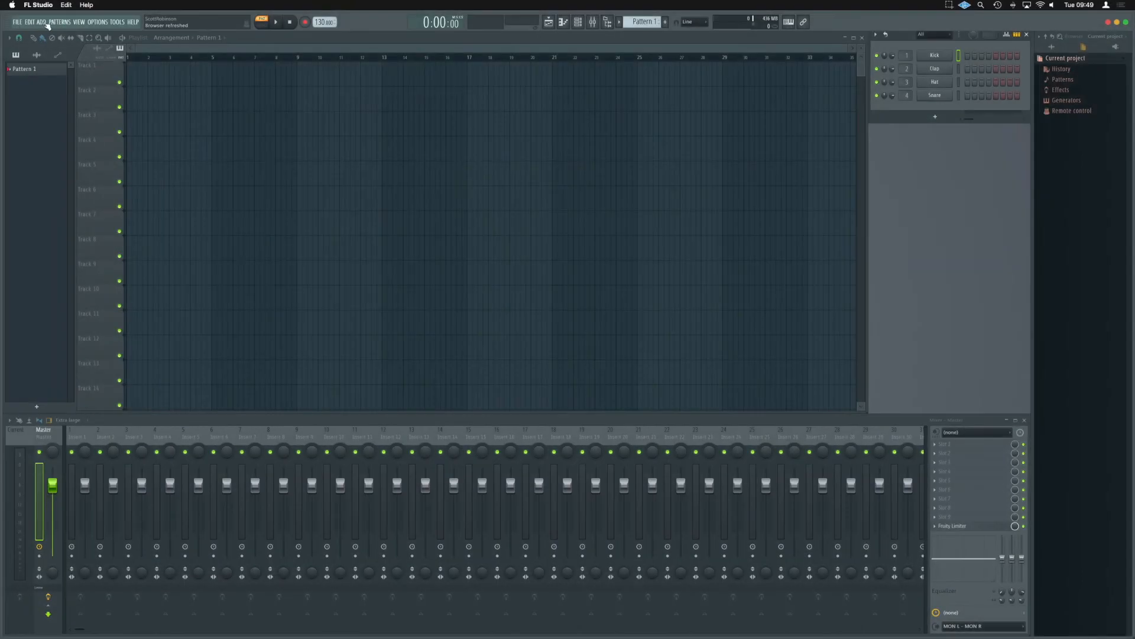
Open the full generator plugin list and mark both FAT Filter entries as favorites
{"action": "left_click", "coordinate": [45, 23]}
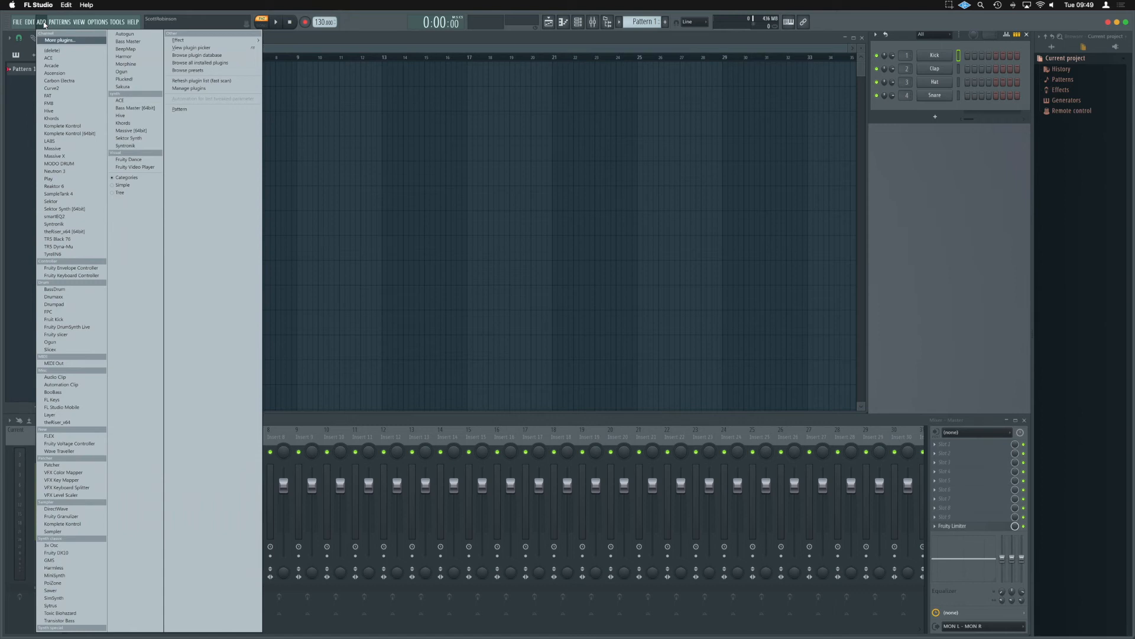
{"action": "left_click", "coordinate": [59, 40]}
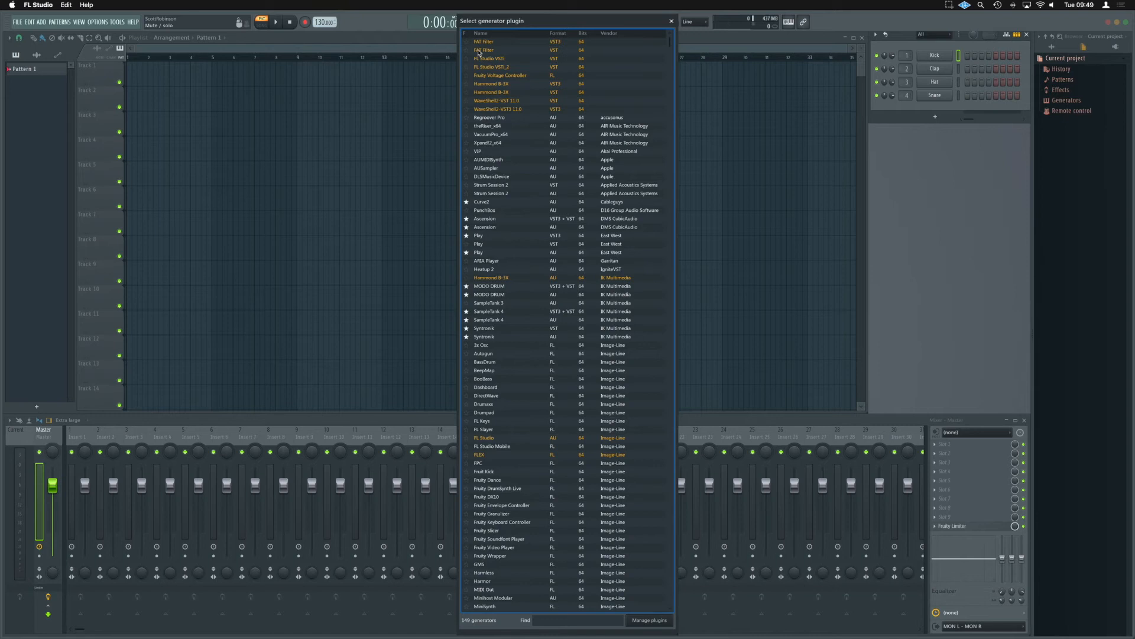
{"action": "left_click", "coordinate": [468, 42]}
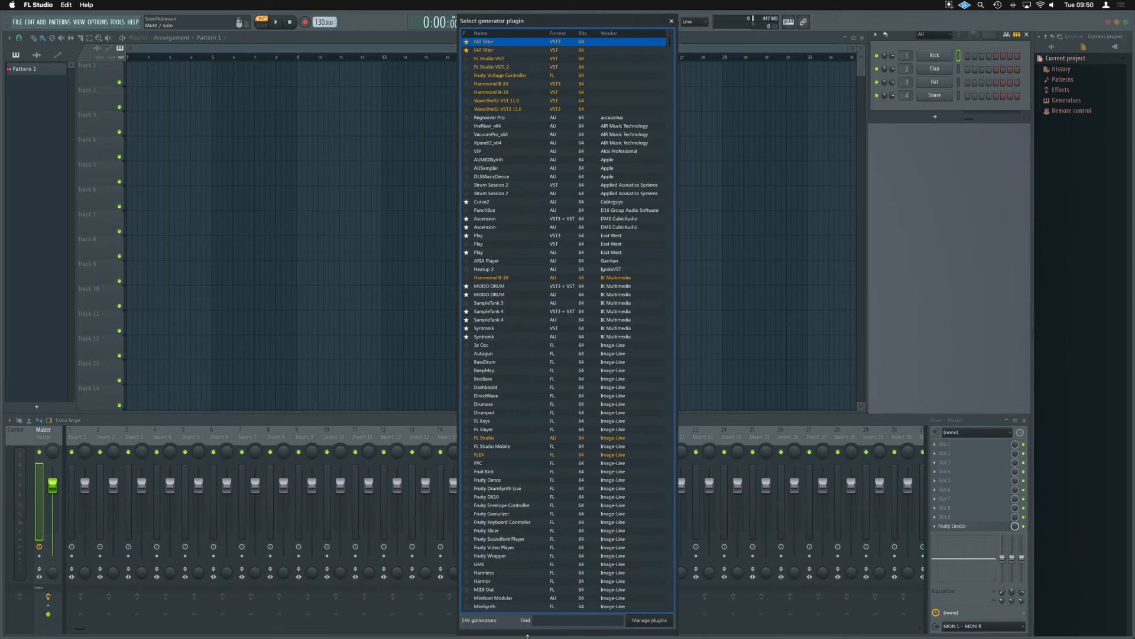
Search the generator plugins for "fat", clear the search and close the plugin list
{"action": "left_click", "coordinate": [552, 622]}
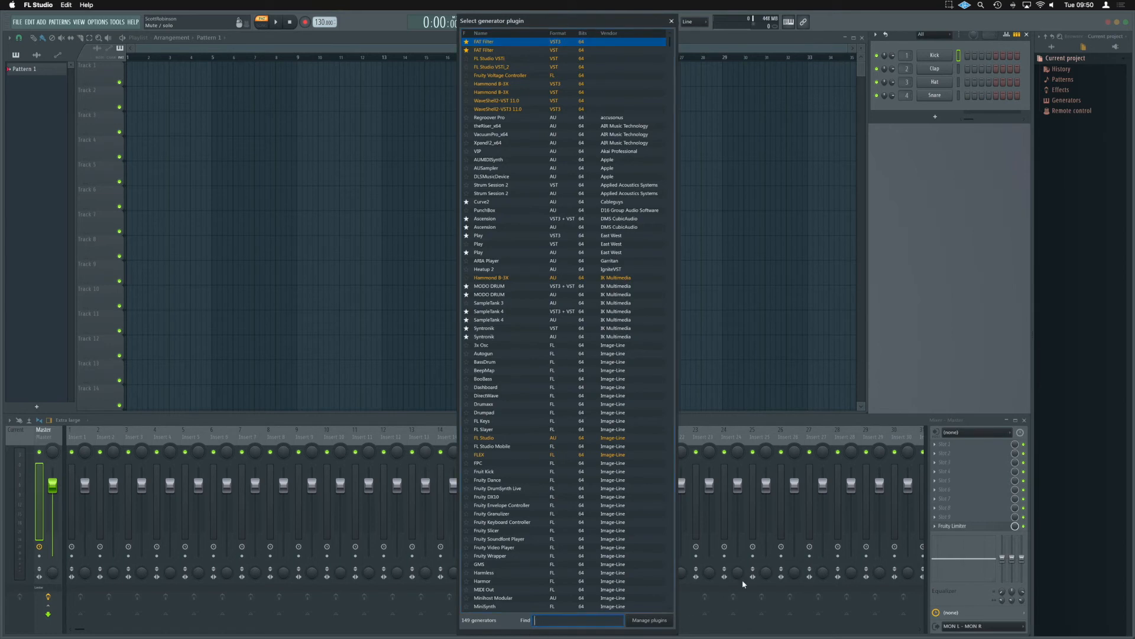
{"action": "type", "text": "fat"}
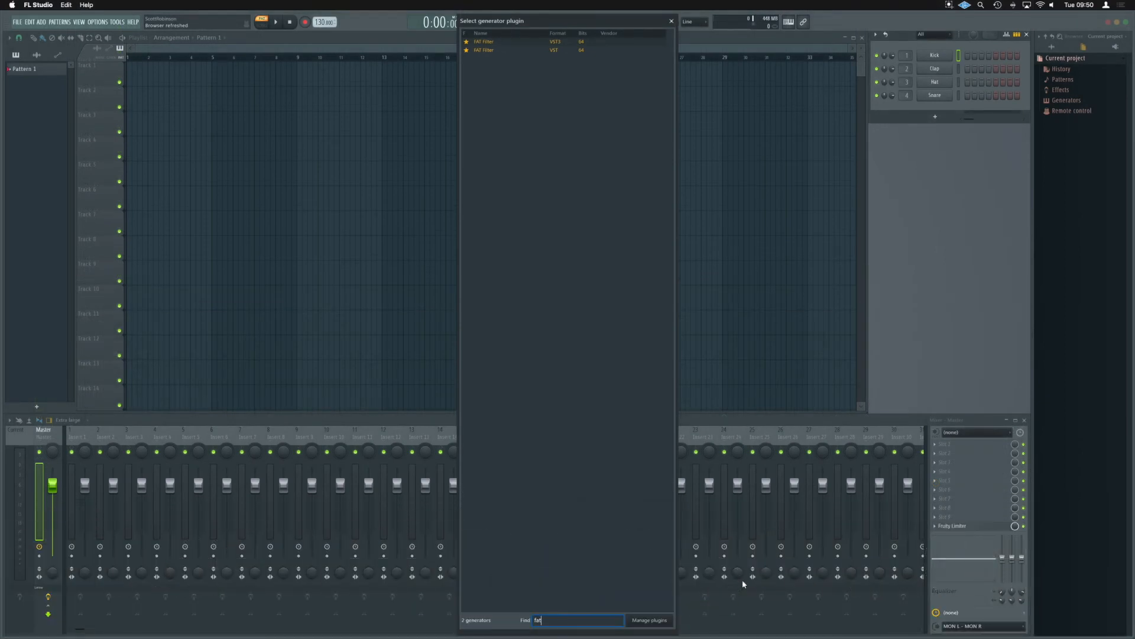
{"action": "key", "text": "BackSpace"}
{"action": "key", "text": "BackSpace"}
{"action": "key", "text": "BackSpace"}
{"action": "left_click", "coordinate": [672, 22]}
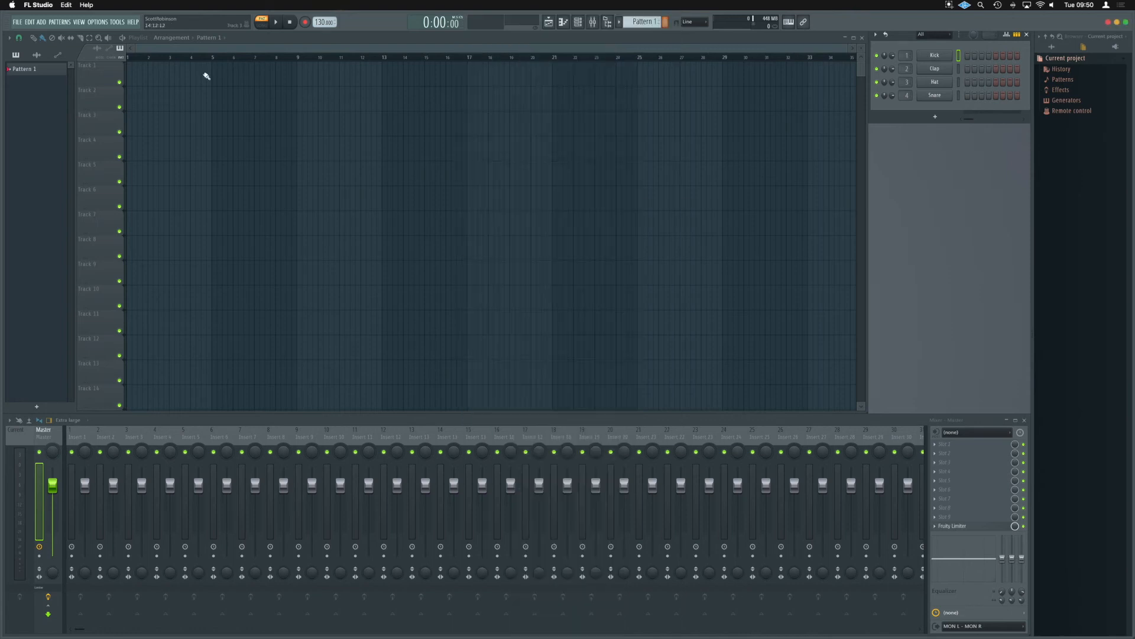
Check the list of addable favorite plugins for the FAT Filter entry and dismiss it without adding anything
{"action": "left_click", "coordinate": [42, 22]}
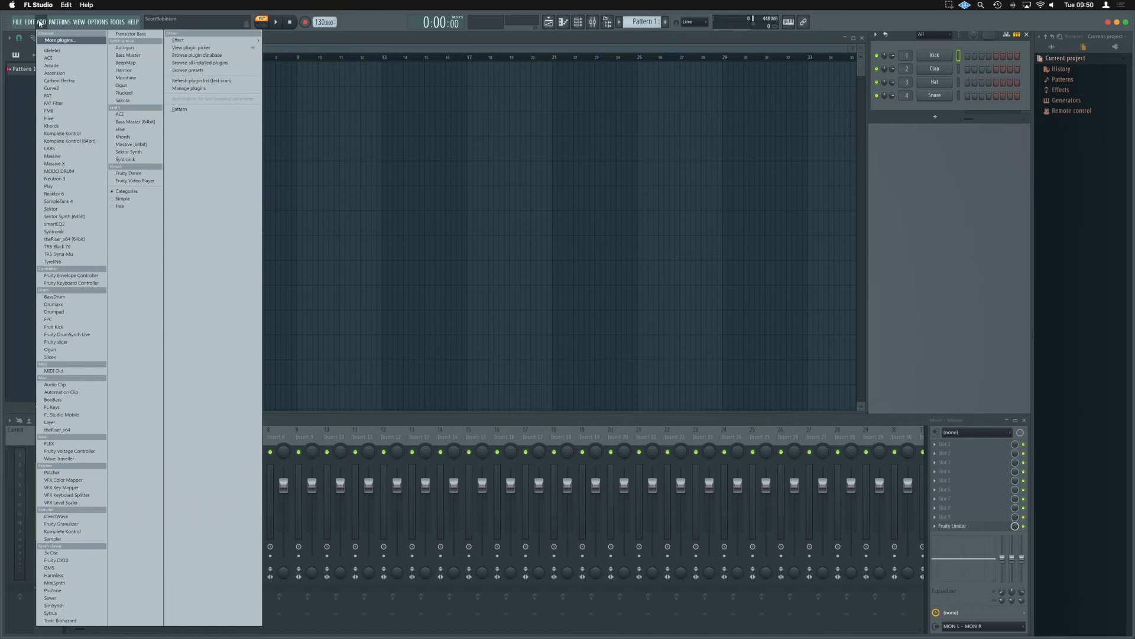
{"action": "key", "text": "f"}
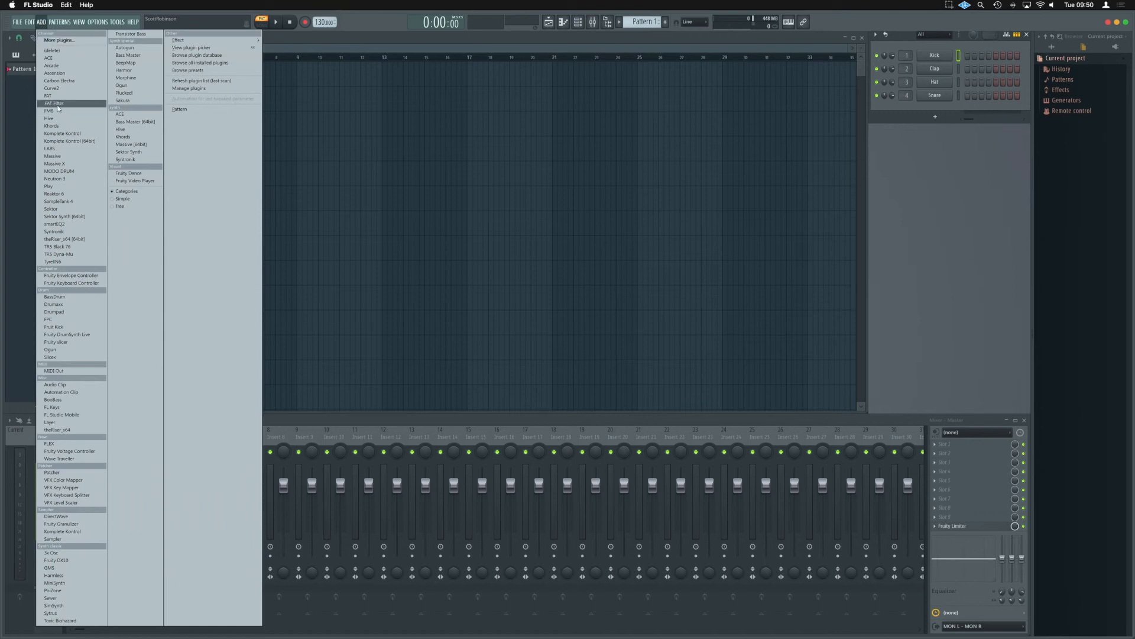
{"action": "left_click", "coordinate": [941, 453]}
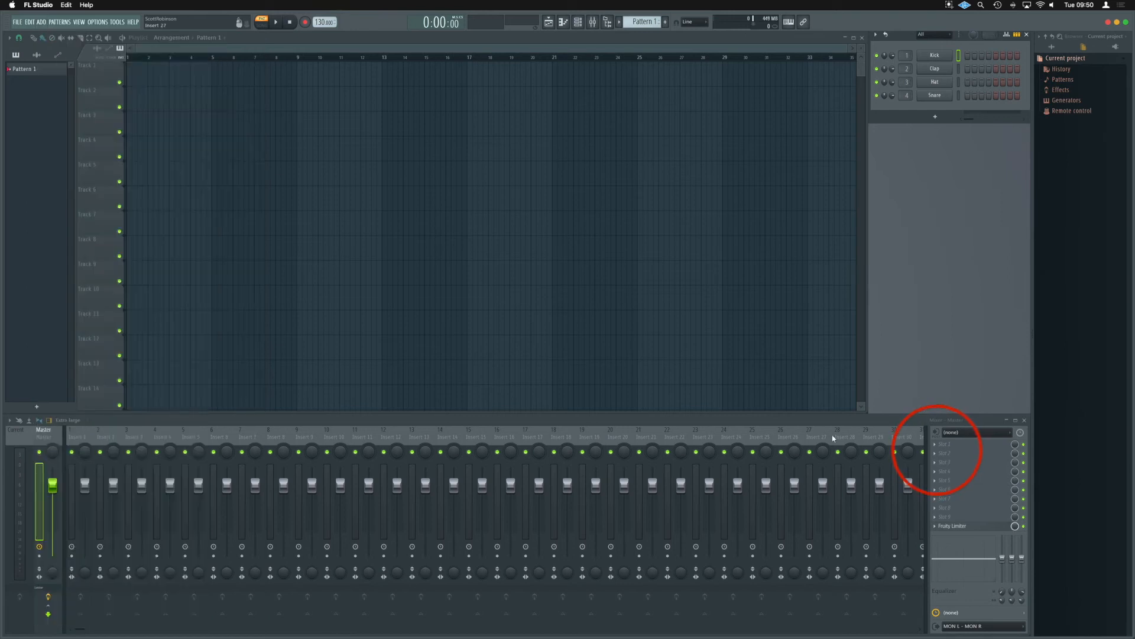
Load the FAT effect into the Master channel's first effect slot and move its window to the middle of the playlist
{"action": "left_click", "coordinate": [936, 444]}
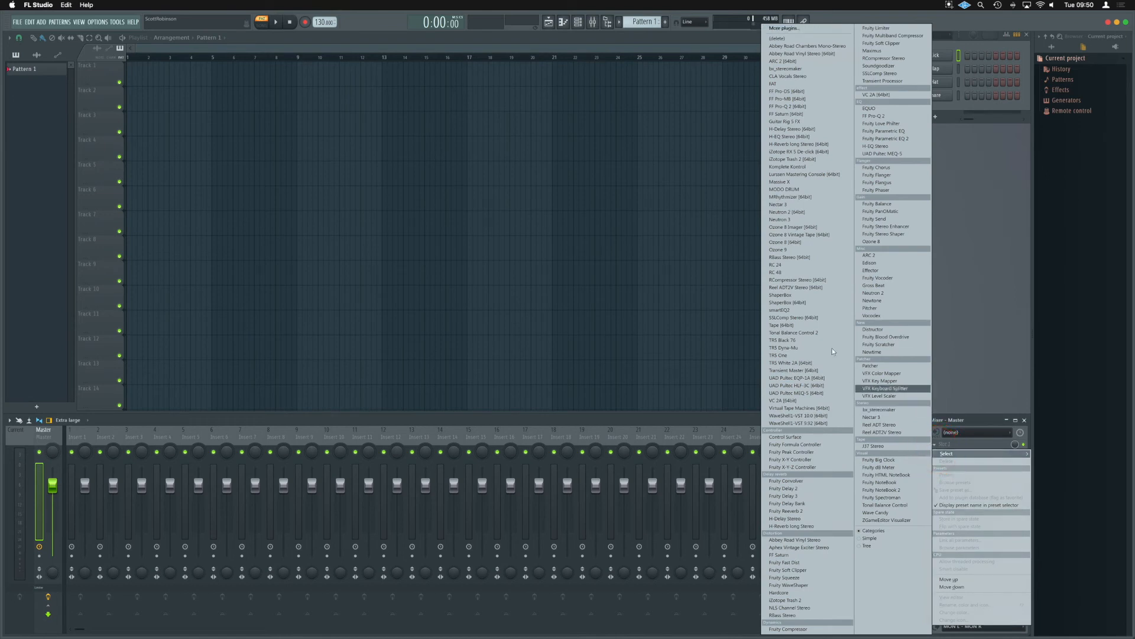
{"action": "left_click", "coordinate": [778, 84]}
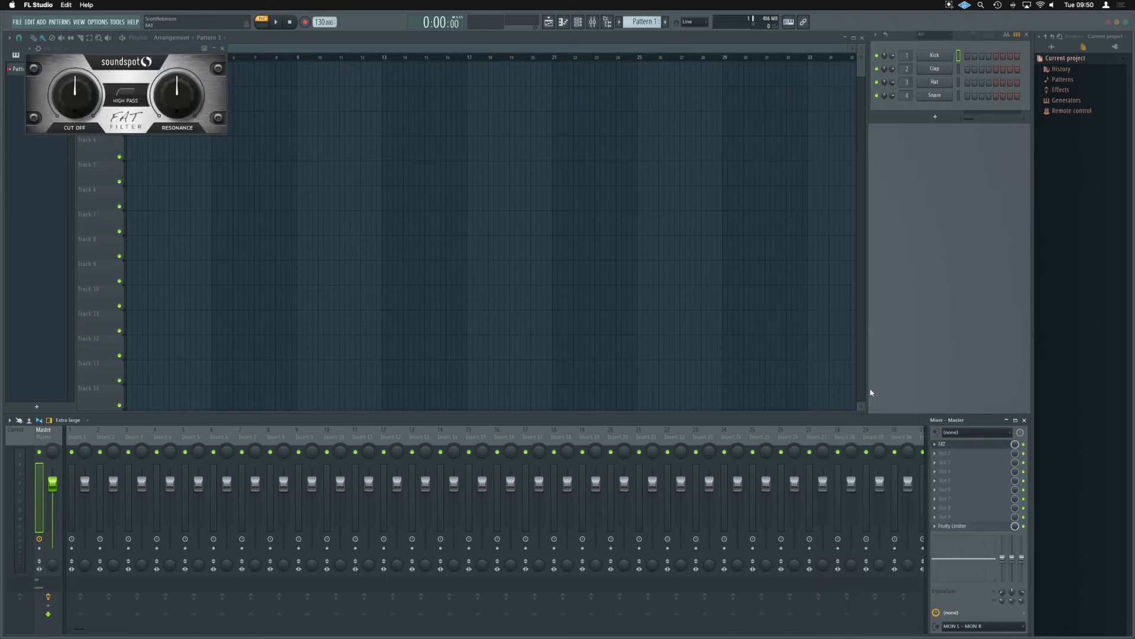
{"action": "left_click_drag", "start_coordinate": [537, 208], "coordinate": [566, 192]}
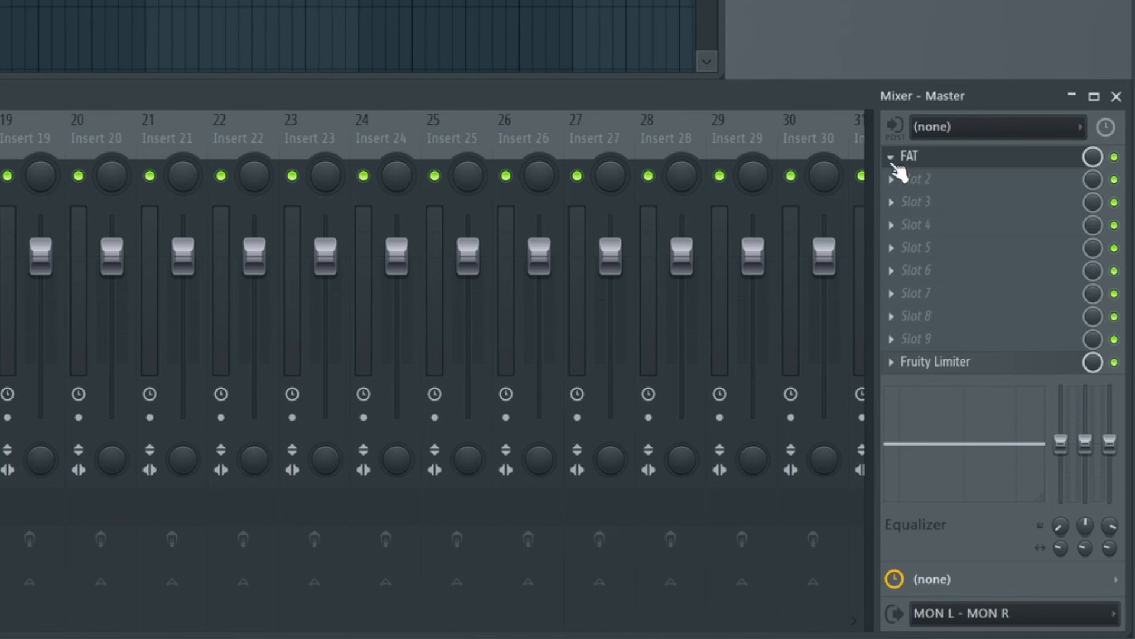
{"action": "left_click", "coordinate": [890, 158]}
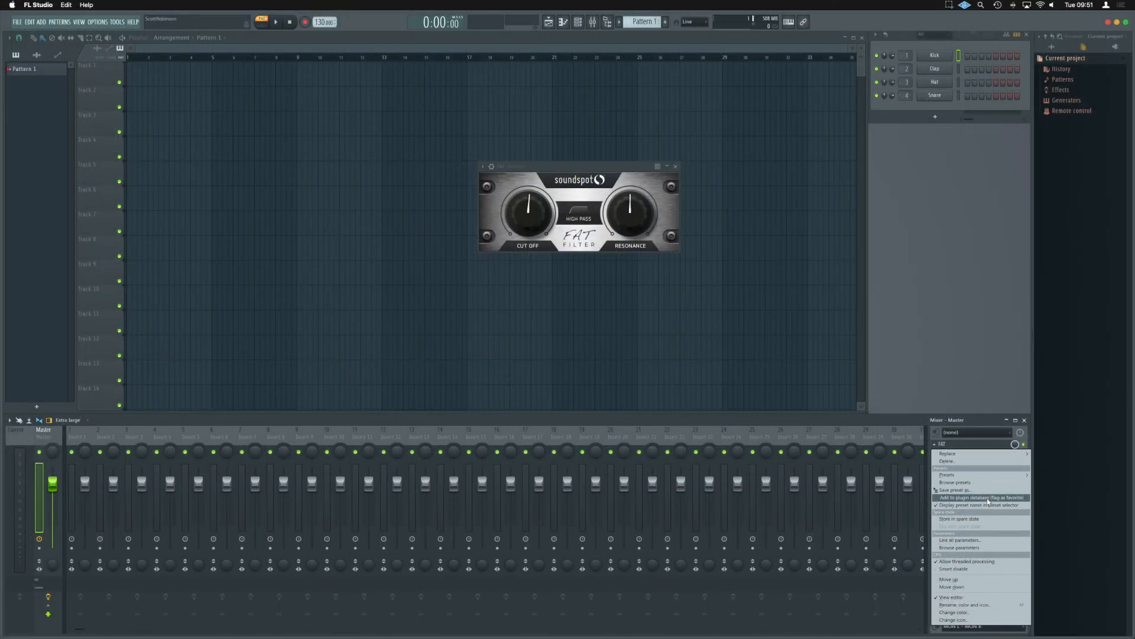
{"action": "left_click", "coordinate": [988, 499]}
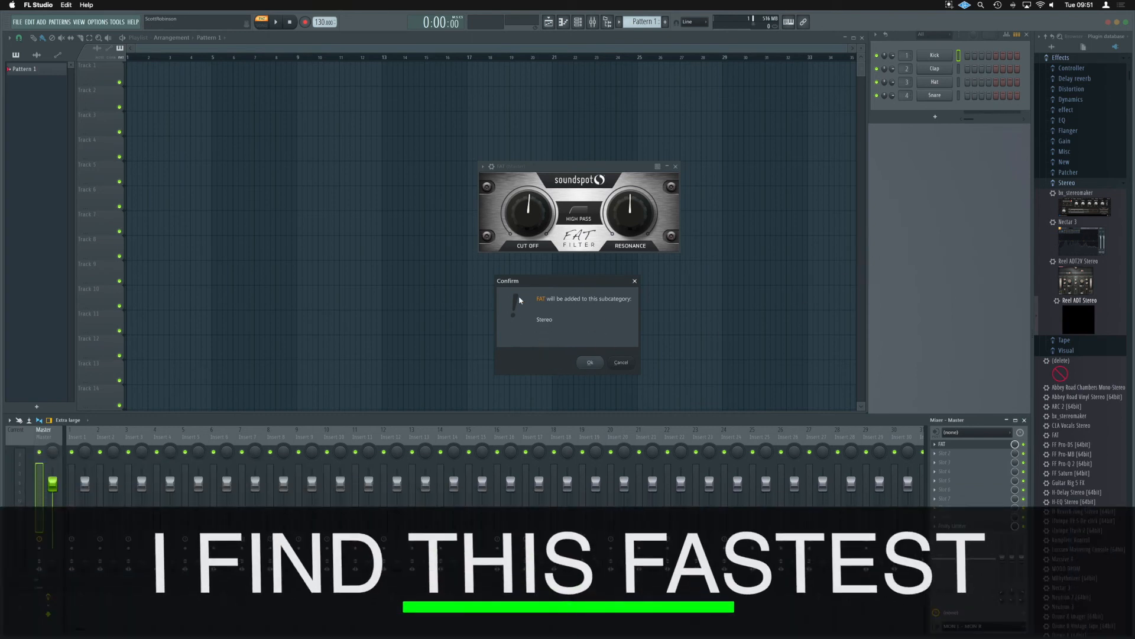
{"action": "left_click", "coordinate": [622, 364]}
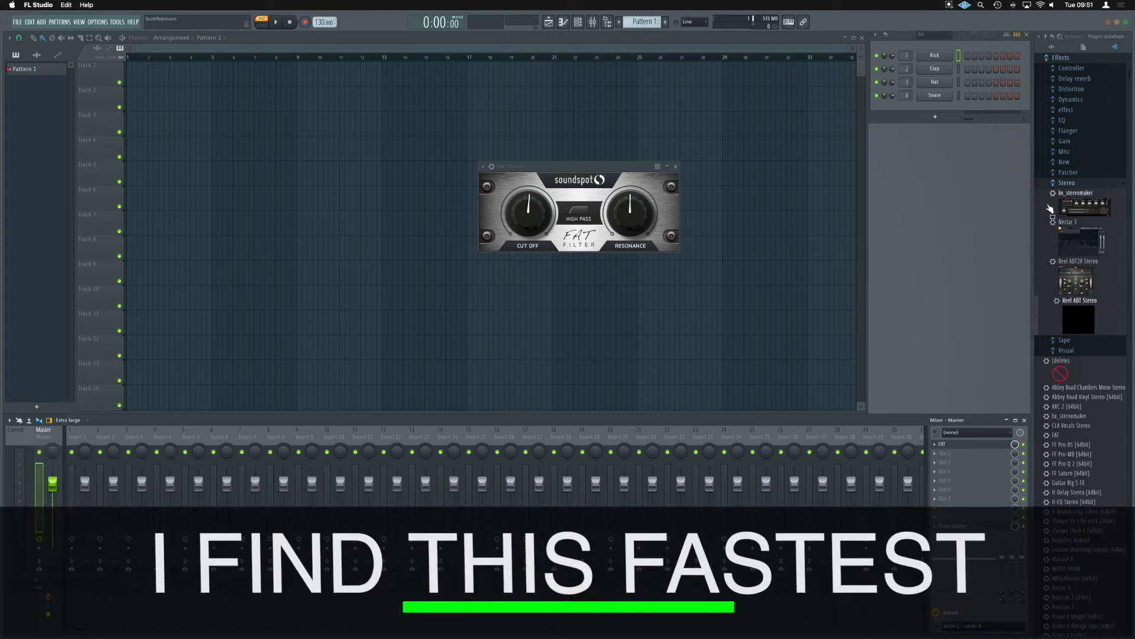
Collapse the Stereo folder, open the EQ effects folder in the plugin database and add the Master channel's FAT effect to it as a favorite
{"action": "left_click", "coordinate": [1065, 183]}
{"action": "scroll", "coordinate": [1066, 171], "scroll_direction": "up", "scroll_amount": 1}
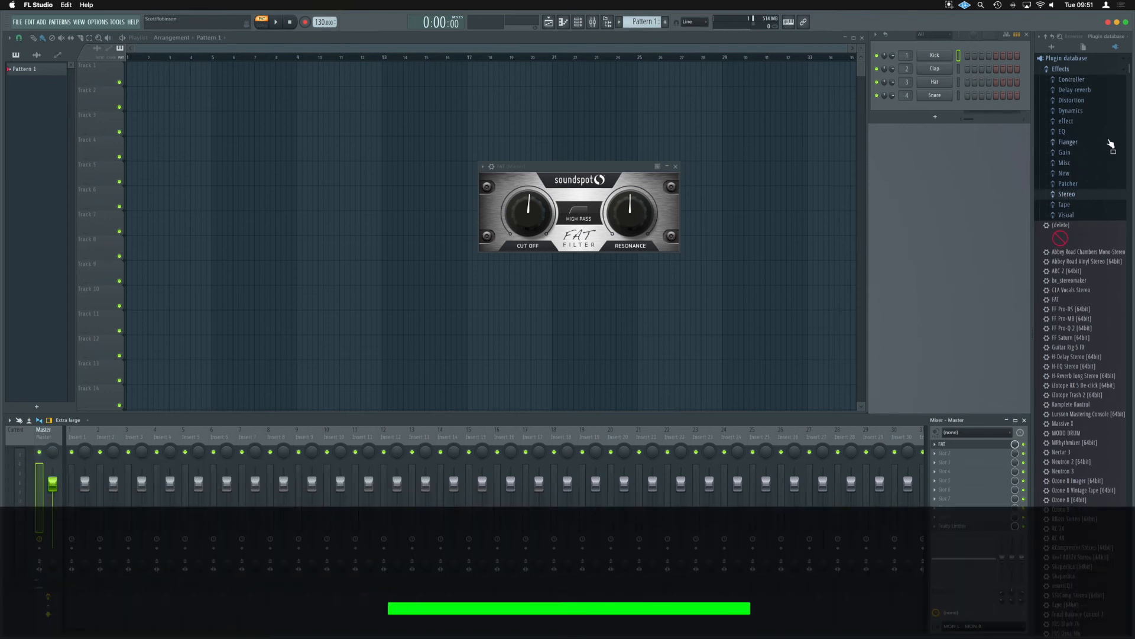
{"action": "left_click", "coordinate": [1062, 131]}
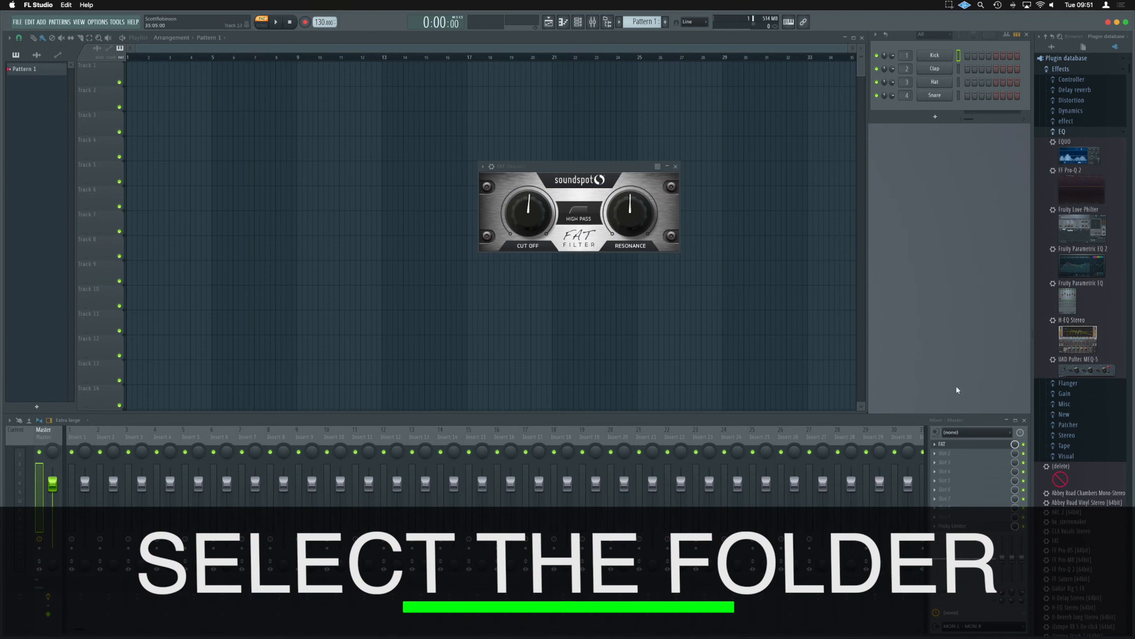
{"action": "left_click", "coordinate": [935, 445]}
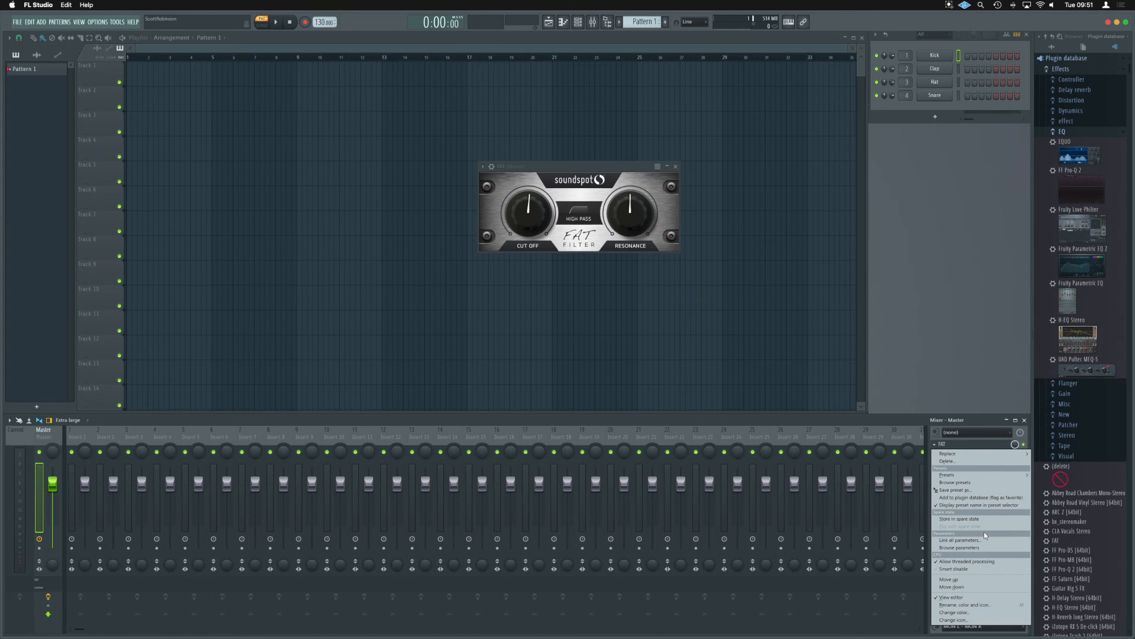
{"action": "left_click", "coordinate": [981, 499]}
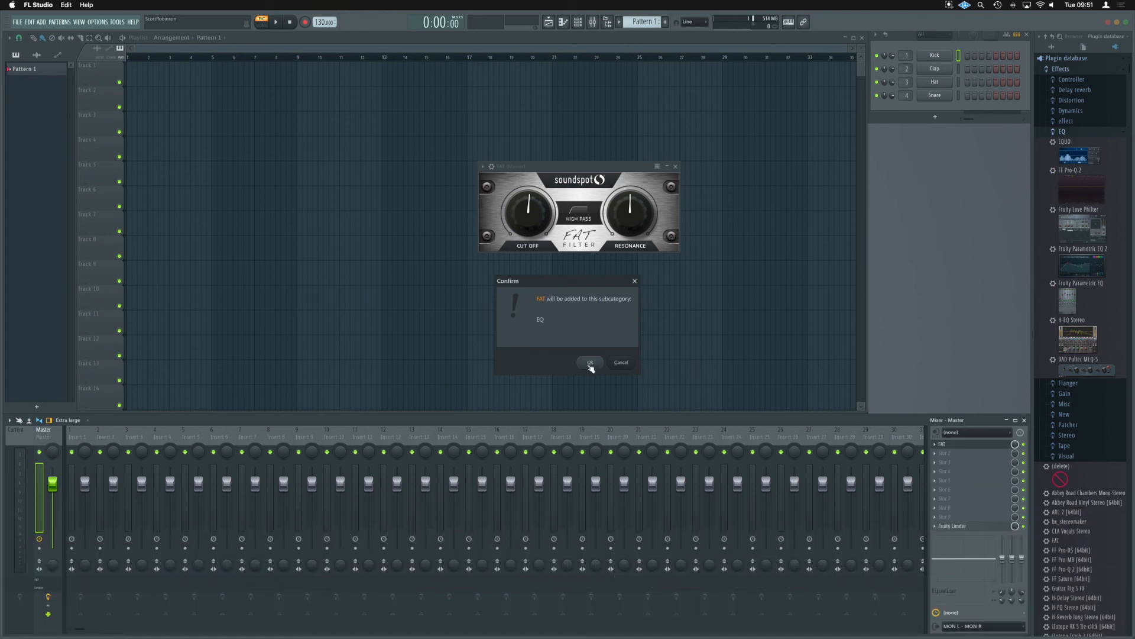
{"action": "left_click", "coordinate": [590, 362]}
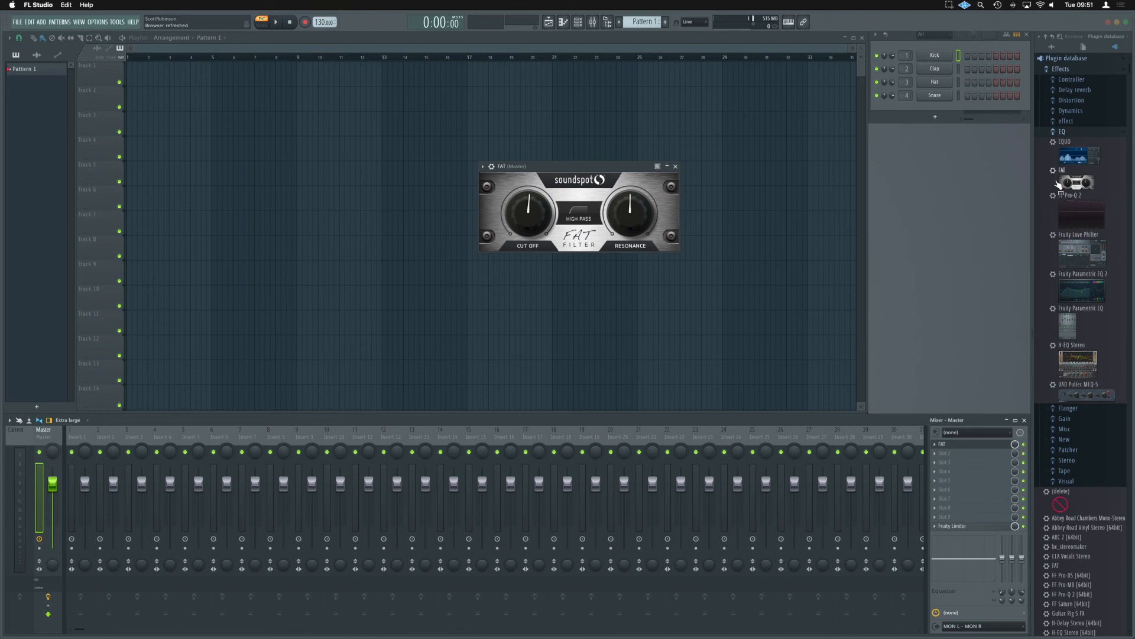
Close the FAT plugin window and load another FAT effect from the plugin picker into the Master channel's second slot
{"action": "left_click", "coordinate": [676, 166]}
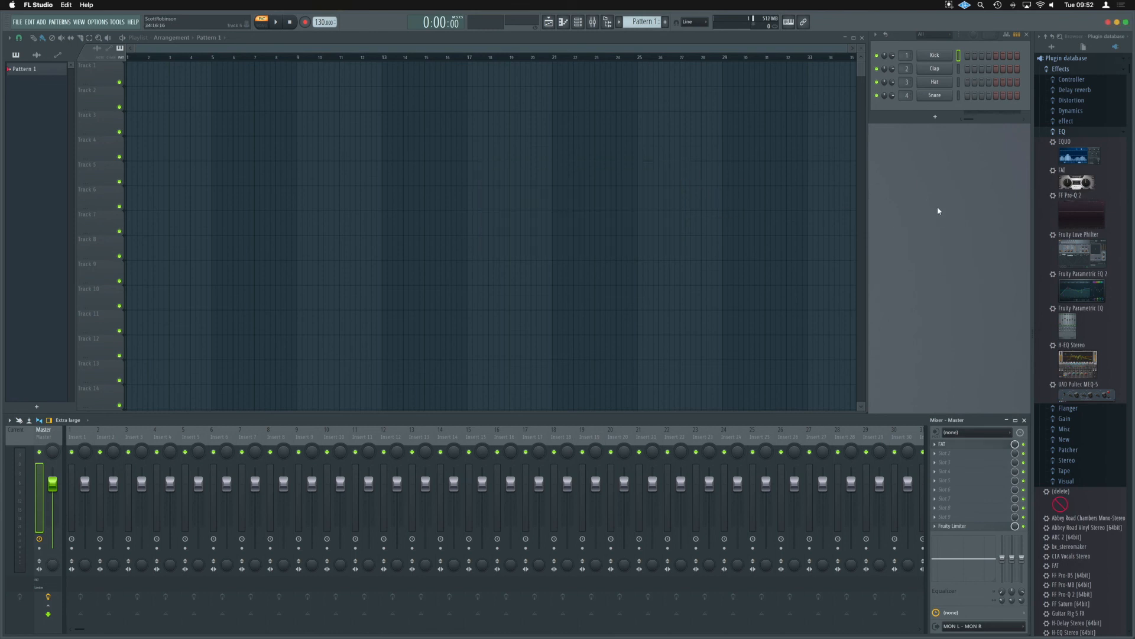
{"action": "key", "text": "F8"}
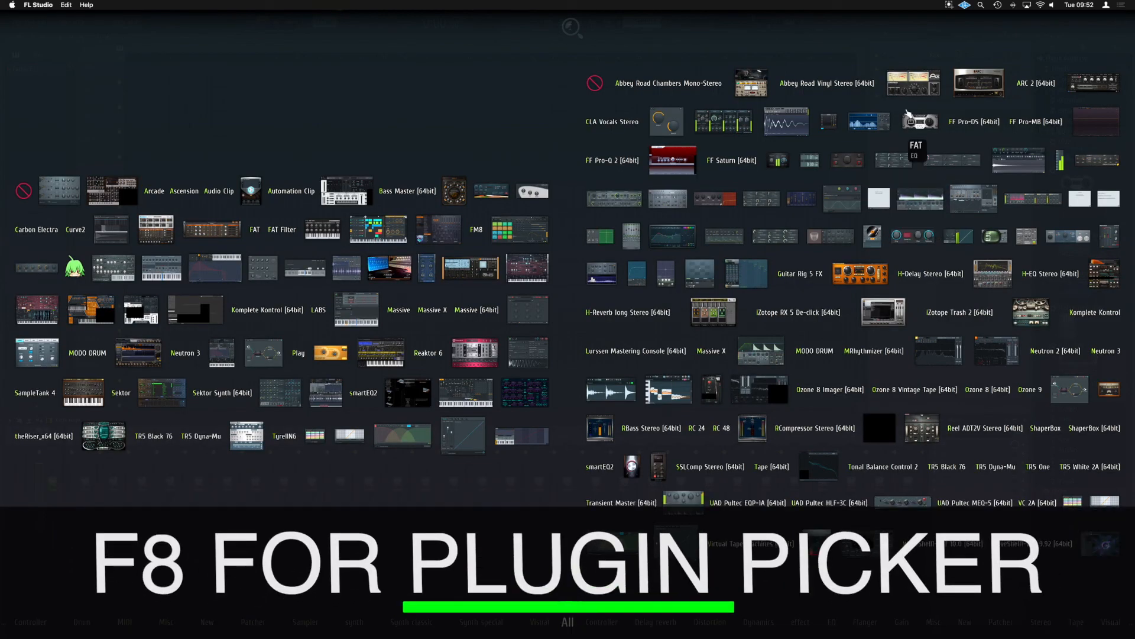
{"action": "left_click_drag", "start_coordinate": [923, 124], "coordinate": [970, 459]}
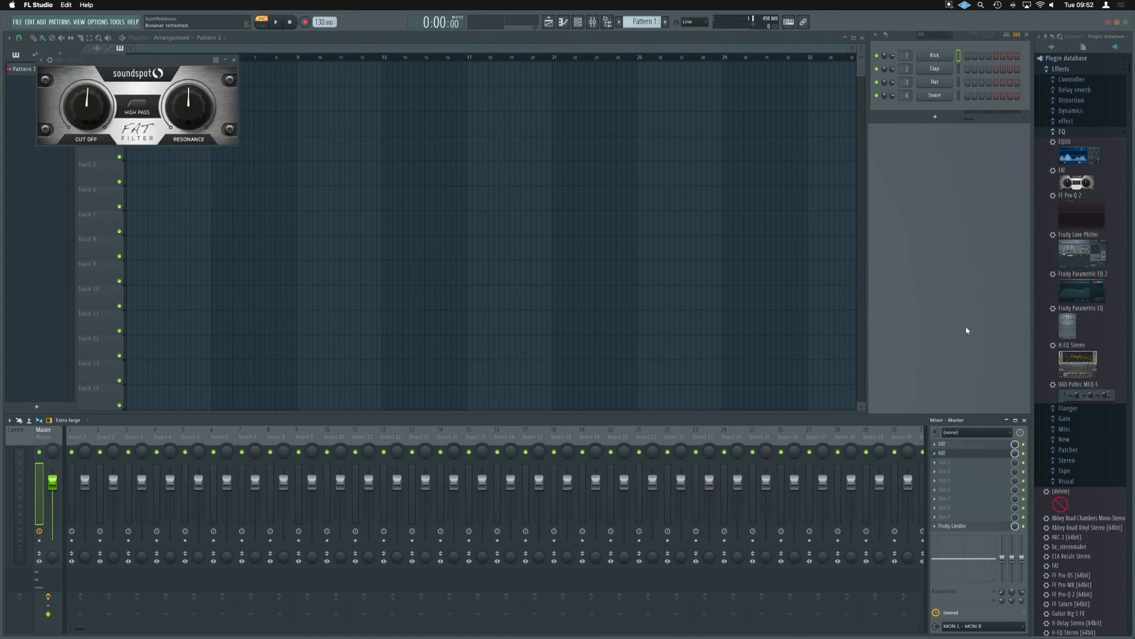
Search the plugin picker for "fat" and load the FAT effect into the Master channel's third slot
{"action": "key", "text": "F8"}
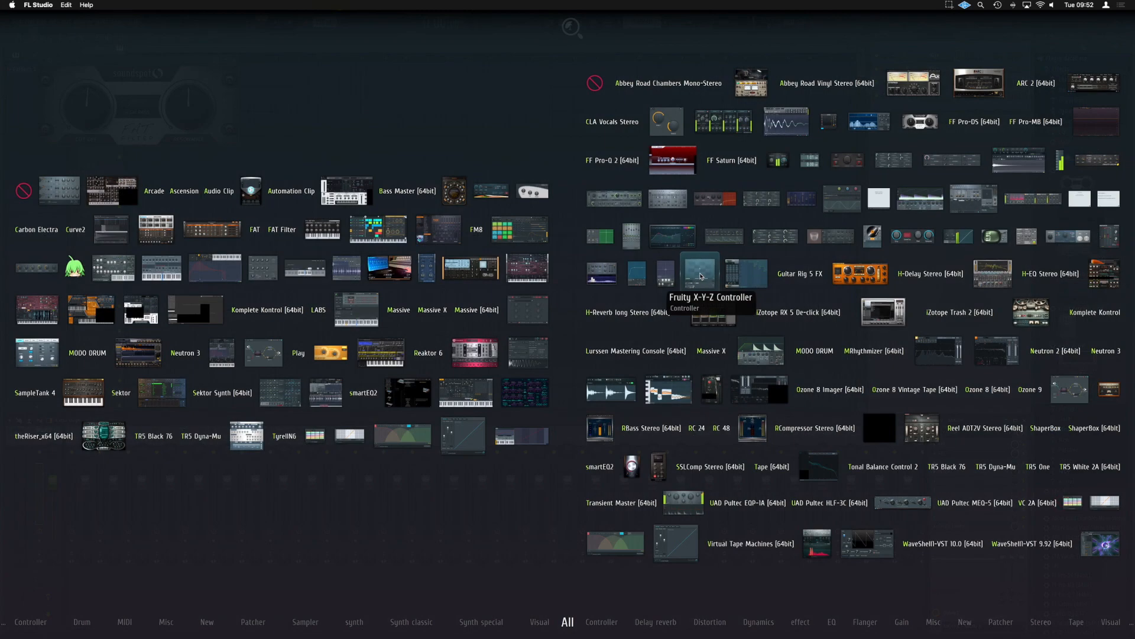
{"action": "type", "text": "fat"}
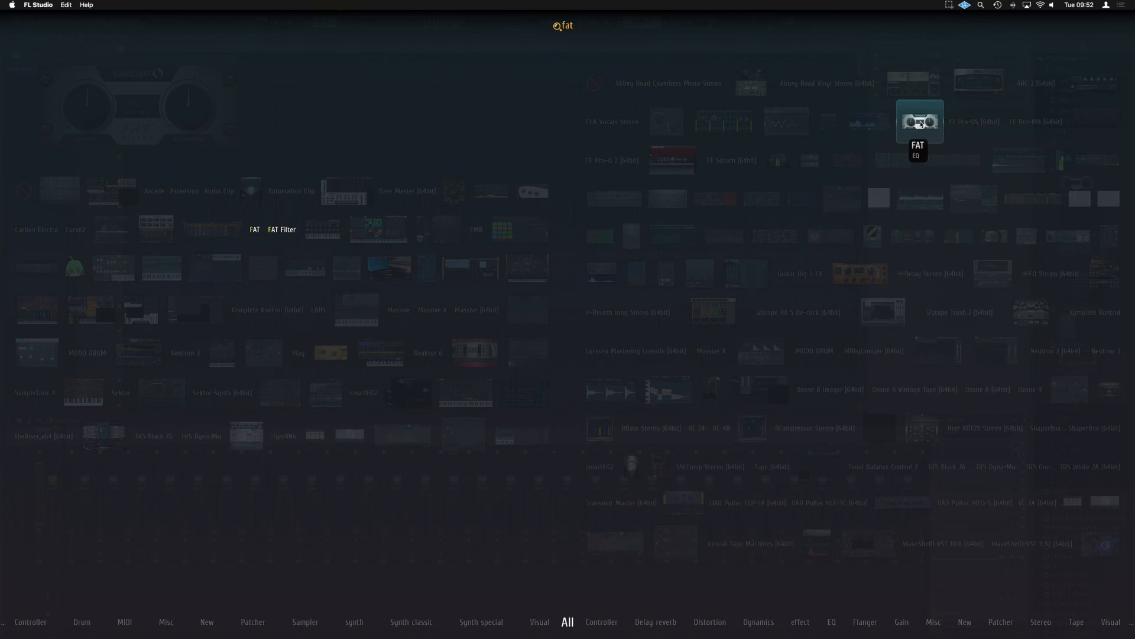
{"action": "left_click_drag", "start_coordinate": [920, 124], "coordinate": [966, 462]}
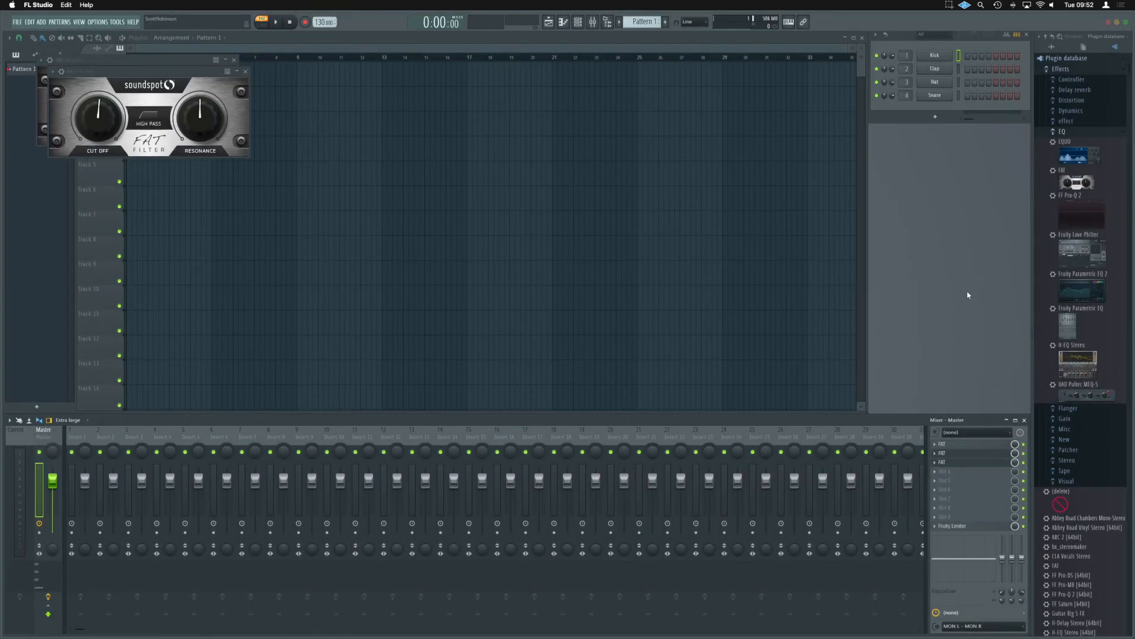